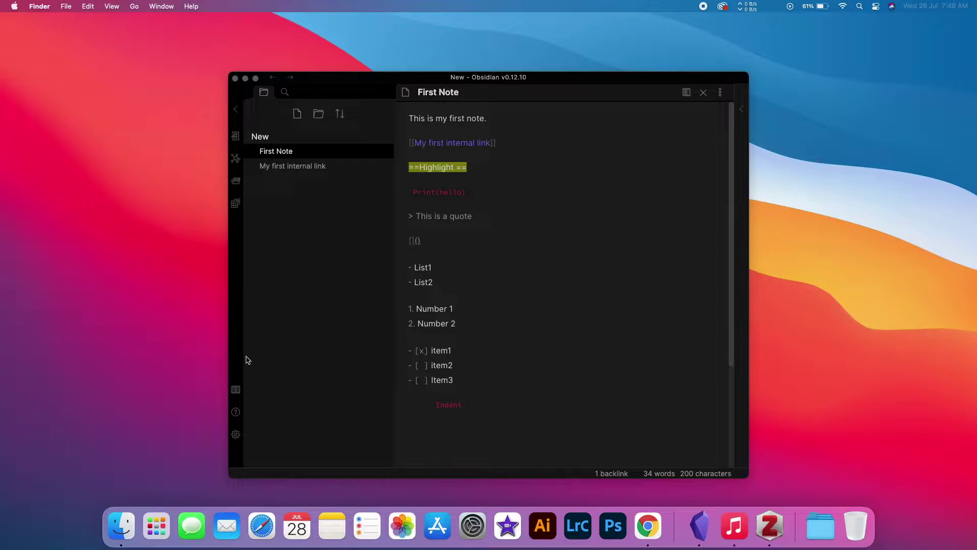
Open the community plugin settings and turn Safe Mode off to allow third-party plugins
left_click(236, 435)
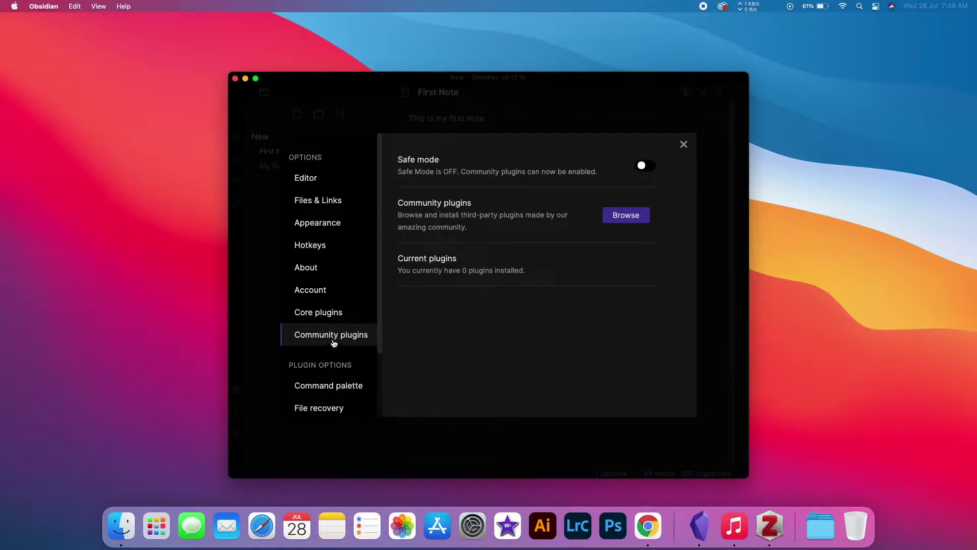
left_click(650, 170)
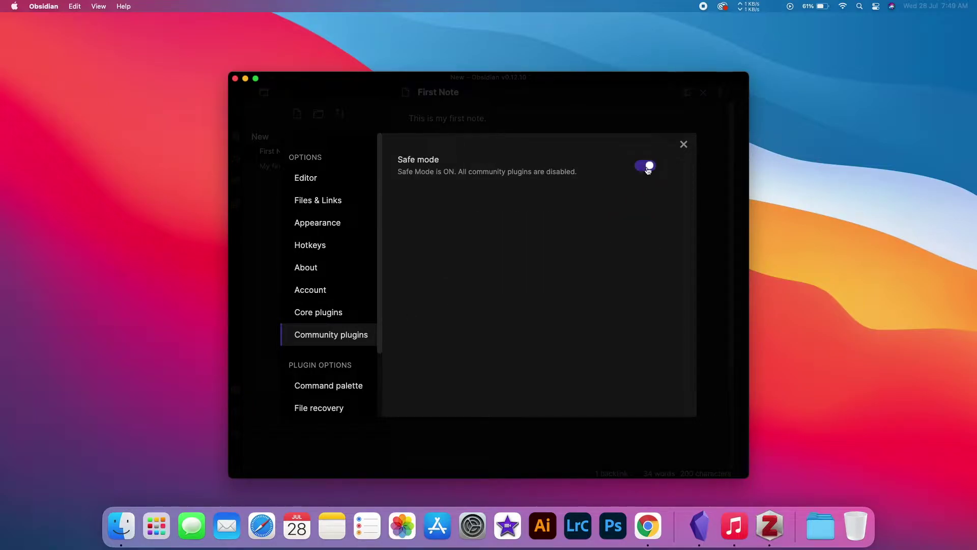
left_click(648, 166)
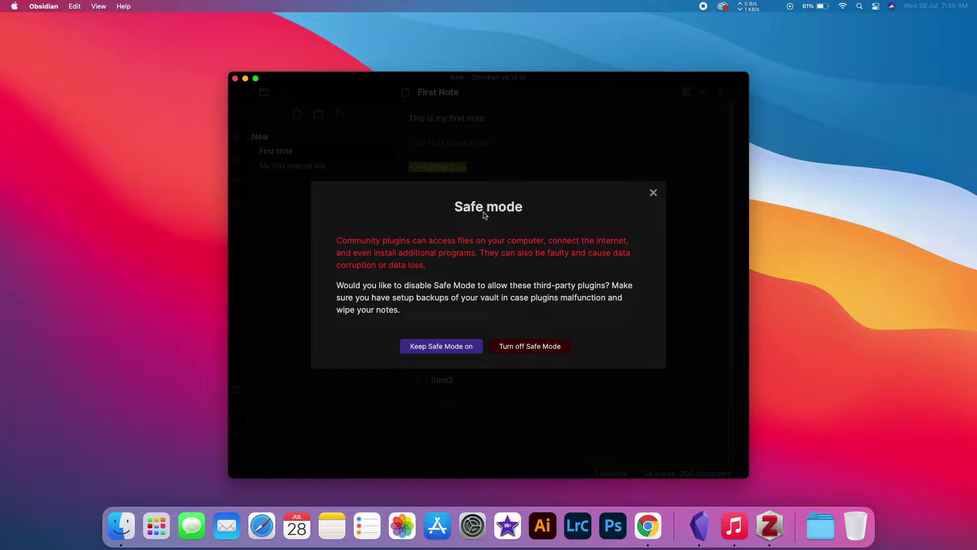
left_click(530, 348)
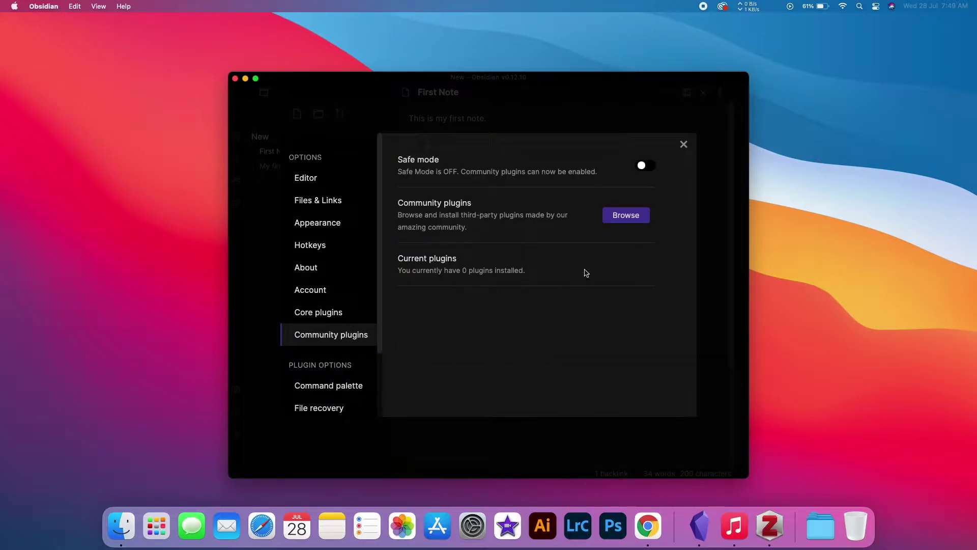
Search the community plugins for "citat", then install and enable the Citations plugin
left_click(636, 216)
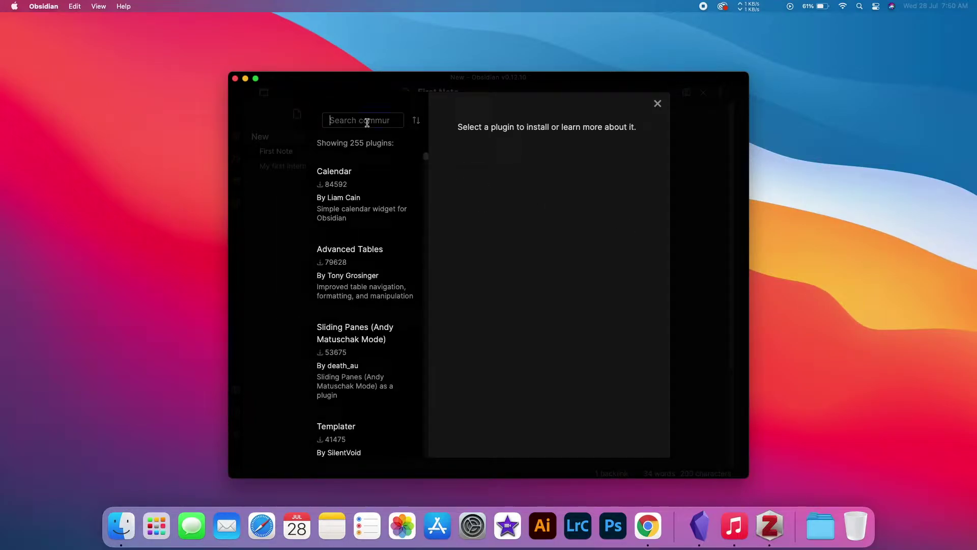
type("citat")
left_click(355, 212)
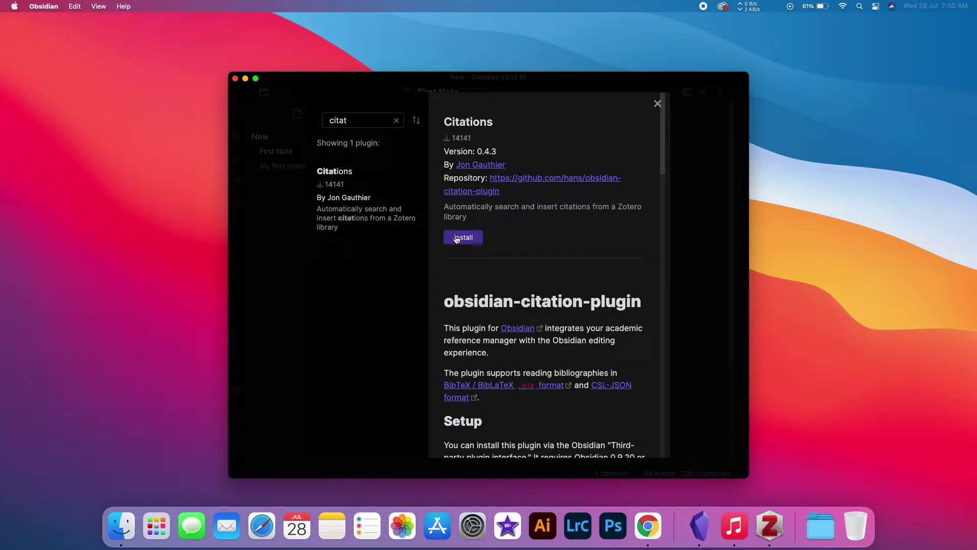
left_click(457, 239)
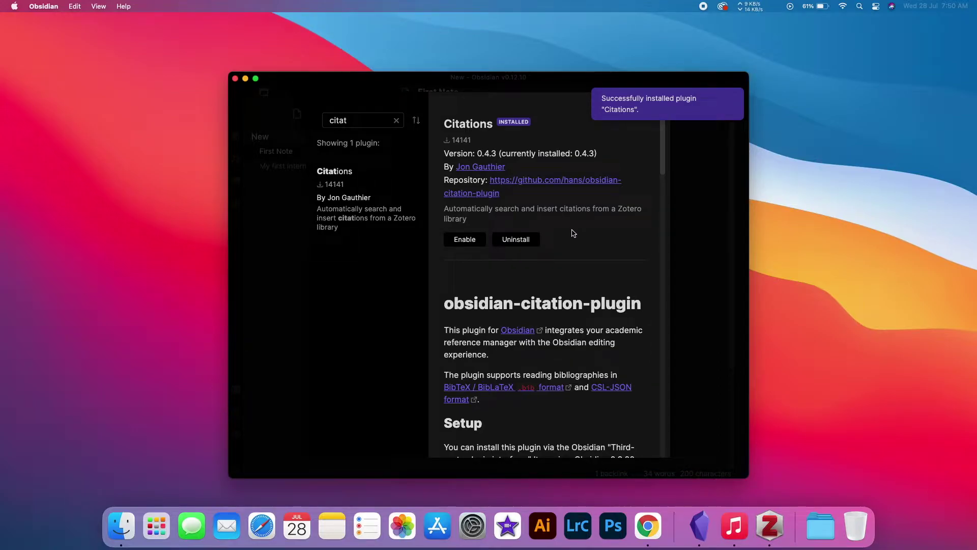
left_click(464, 241)
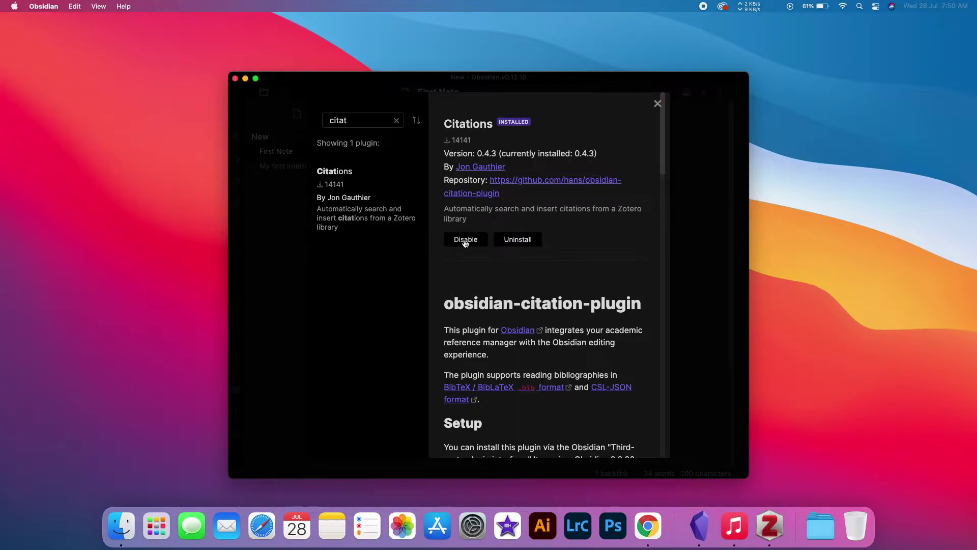
left_click(656, 104)
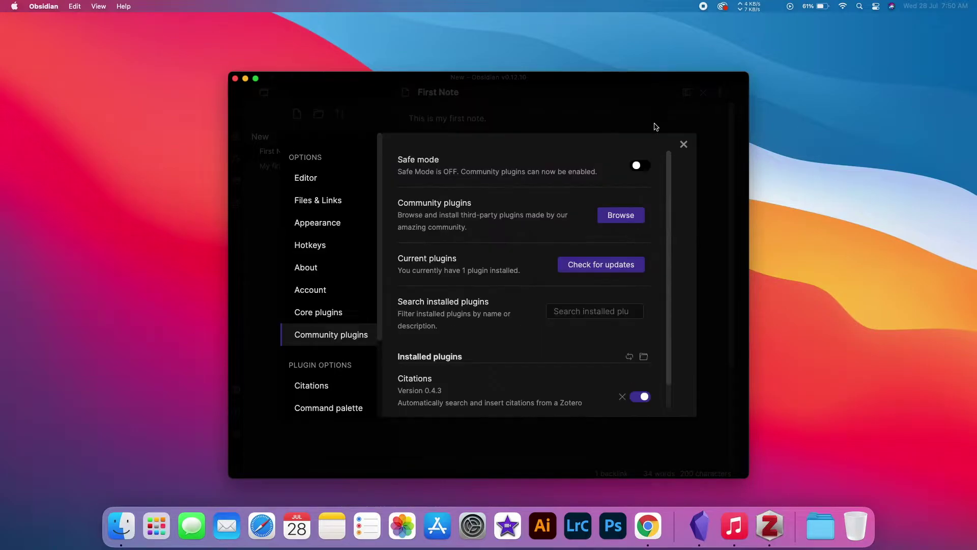
Open the Citations plugin settings and look over the database and template options
scroll(321, 294, "down", 3)
scroll(321, 293, "down", 2)
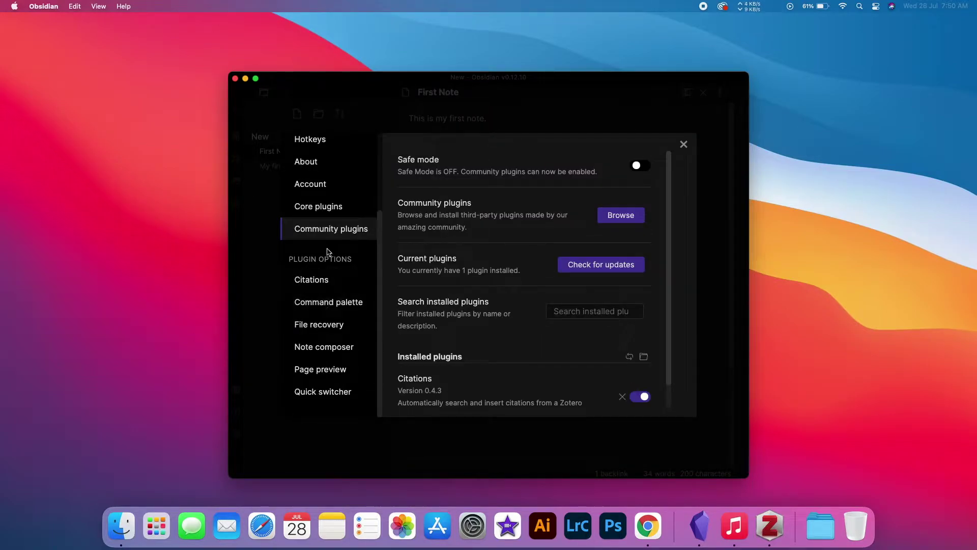
left_click(316, 283)
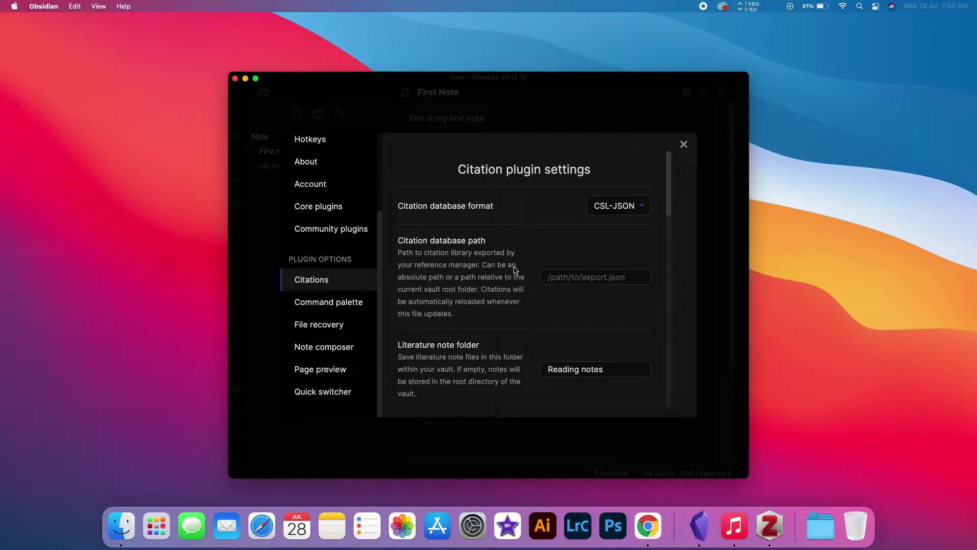
scroll(507, 274, "down", 3)
scroll(507, 274, "down", 2)
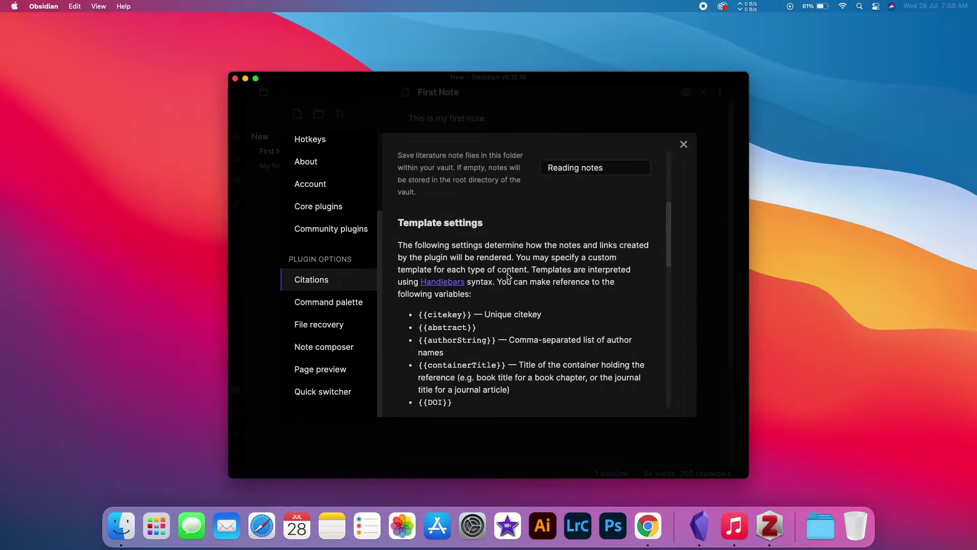
scroll(507, 277, "up", 5)
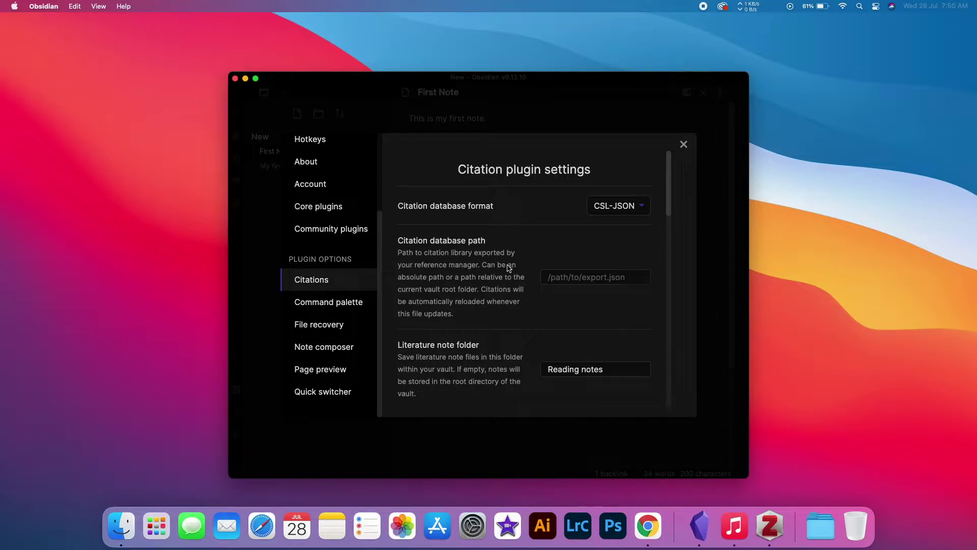
scroll(505, 292, "down", 1)
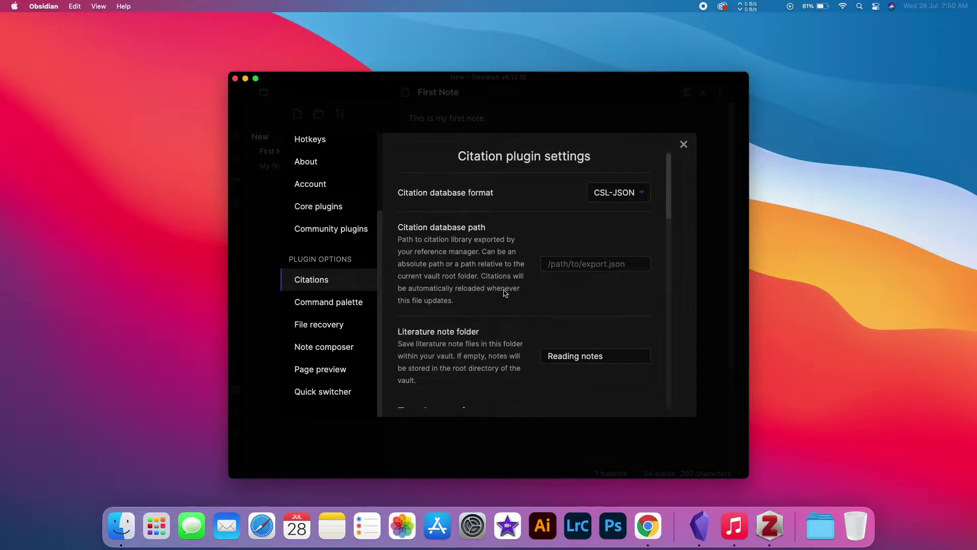
Review the available citation database formats, keep CSL-JSON selected, and check the citation database path setting
left_click(635, 264)
left_click(574, 193)
left_click(637, 193)
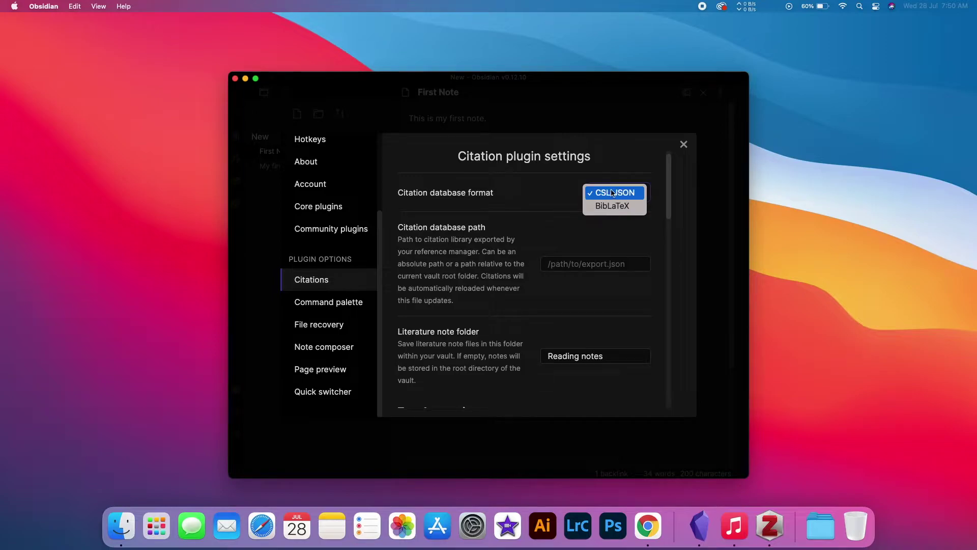
left_click(560, 193)
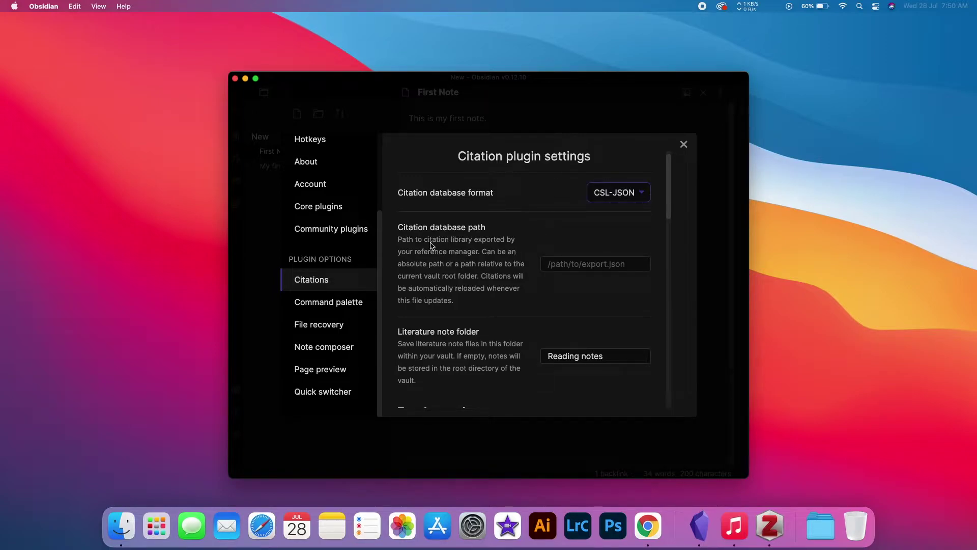
left_click(590, 265)
Set the Citations plugin's literature note folder to Annotations
scroll(491, 324, "down", 1)
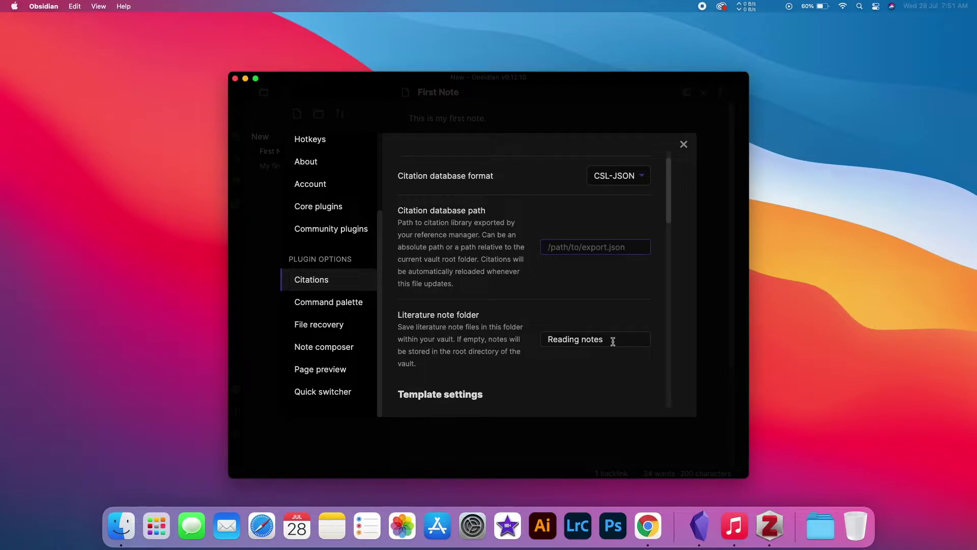
left_click_drag(610, 339, 545, 339)
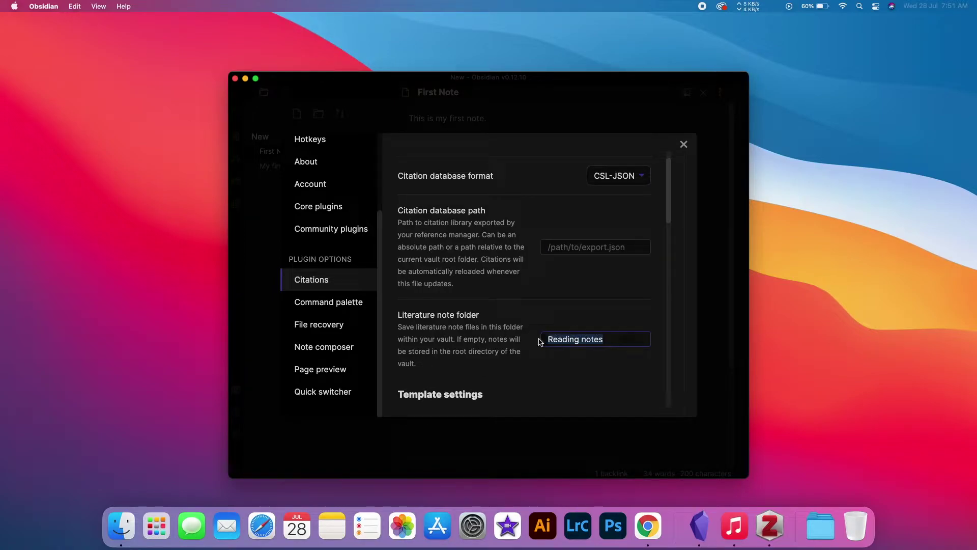
type("Ann")
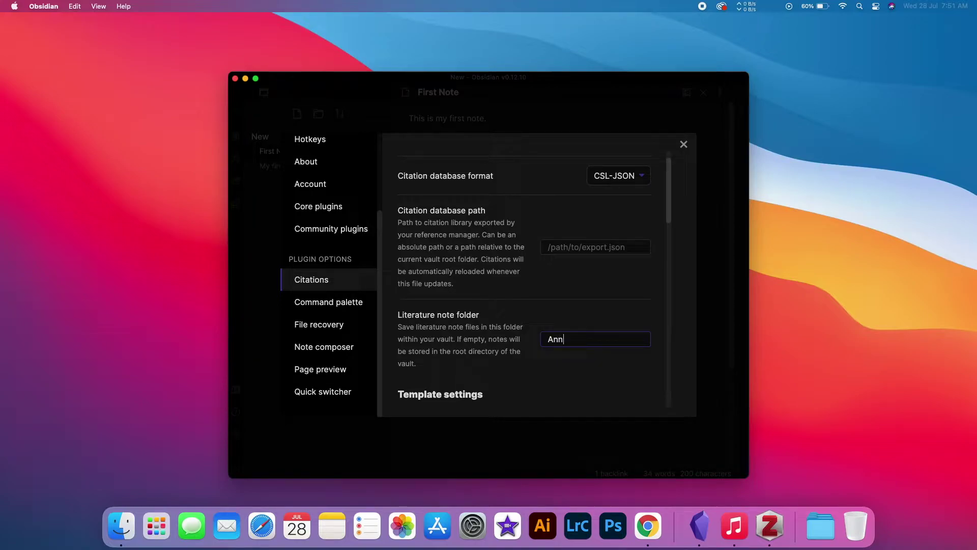
type("otation")
scroll(539, 318, "down", 2)
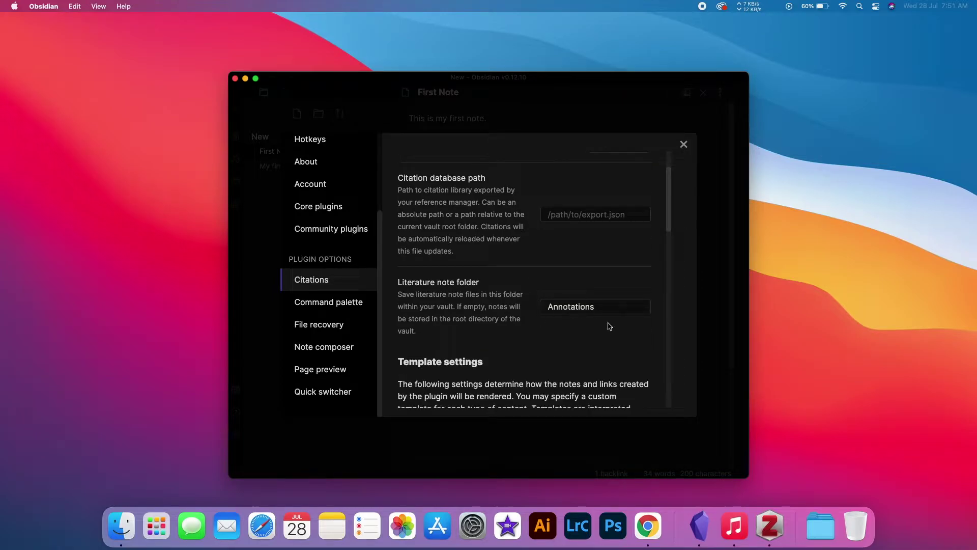
scroll(536, 330, "down", 6)
scroll(539, 328, "up", 5)
Leave the settings and create a vault folder named Annotations, matching the literature note folder
left_click_drag(604, 289, 545, 288)
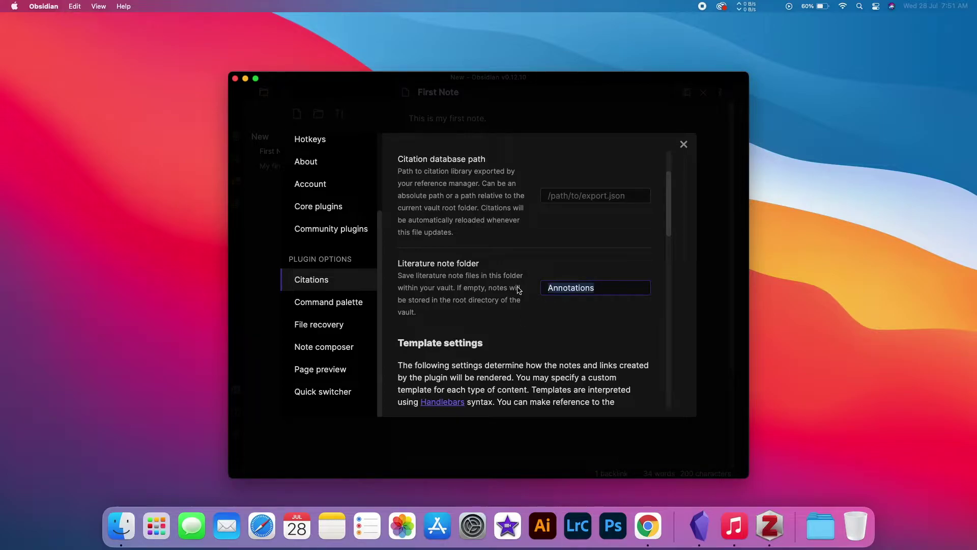
left_click(685, 145)
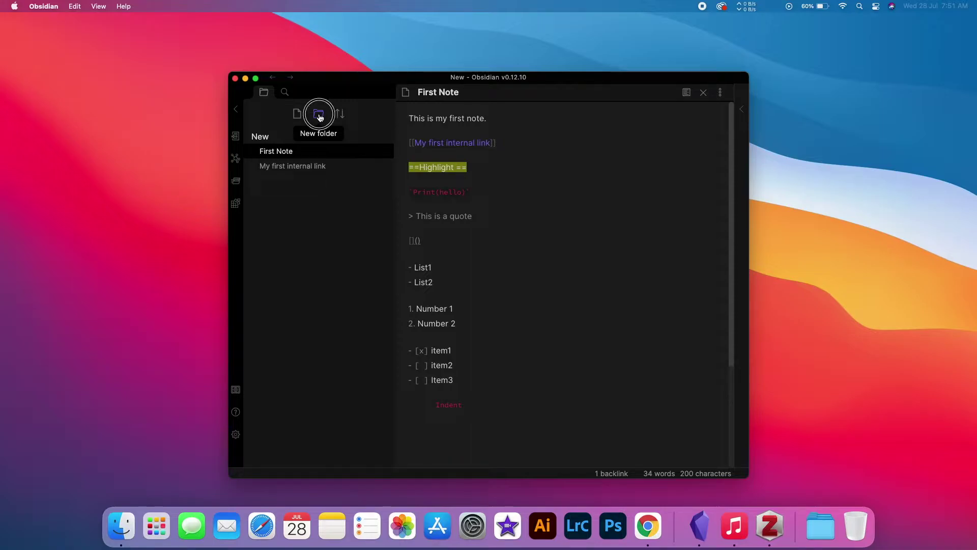
left_click(319, 115)
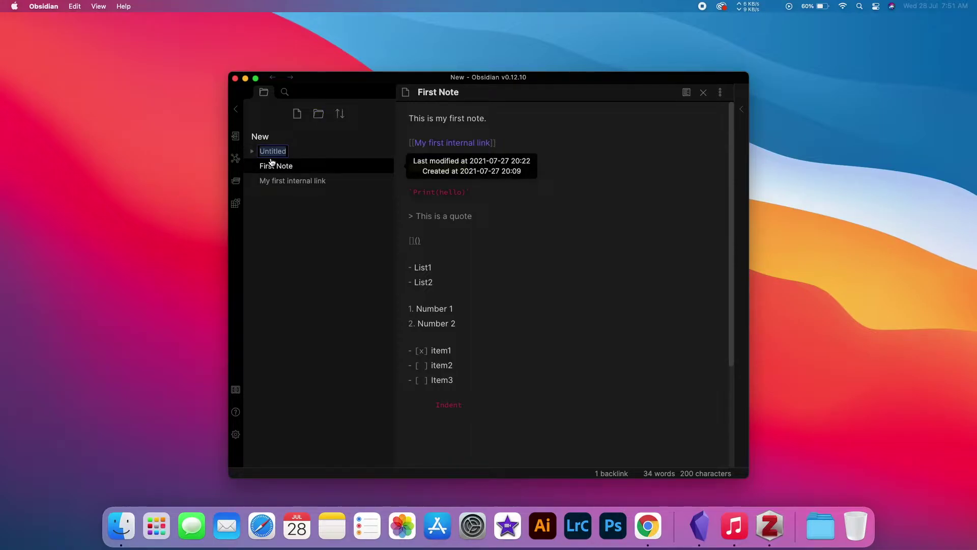
type("Annotations")
key("Return")
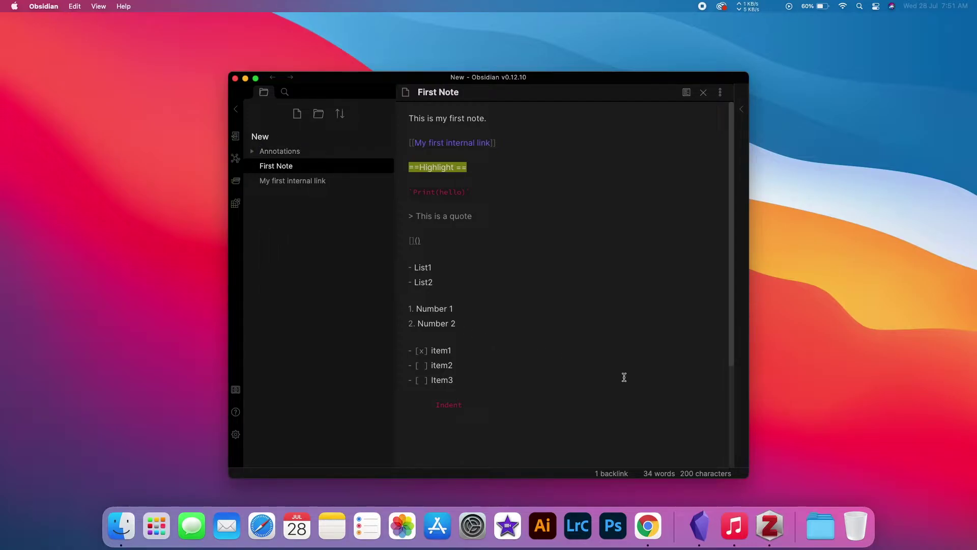
Switch to Zotero and look through the articles in the Covid collection
left_click(769, 525)
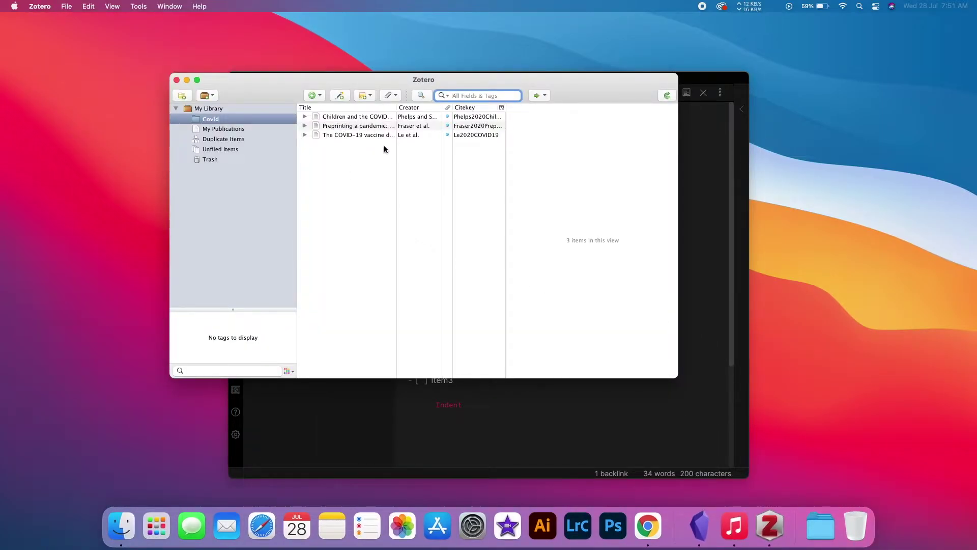
left_click(349, 120)
key("Down")
key("Down")
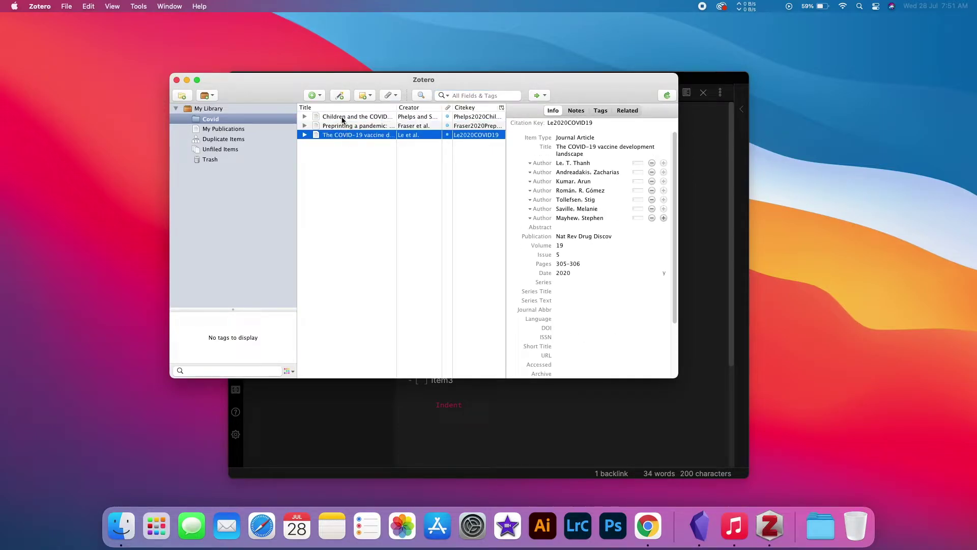
left_click(342, 117)
left_click(343, 125)
left_click(342, 135)
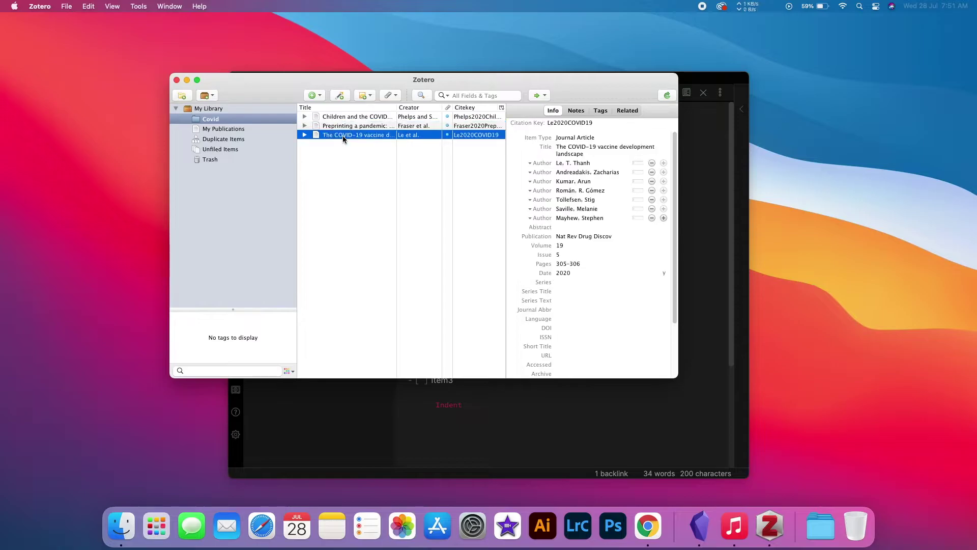
Start exporting the Covid collection in Better CSL JSON format with the keep-updated option enabled
left_click(227, 120)
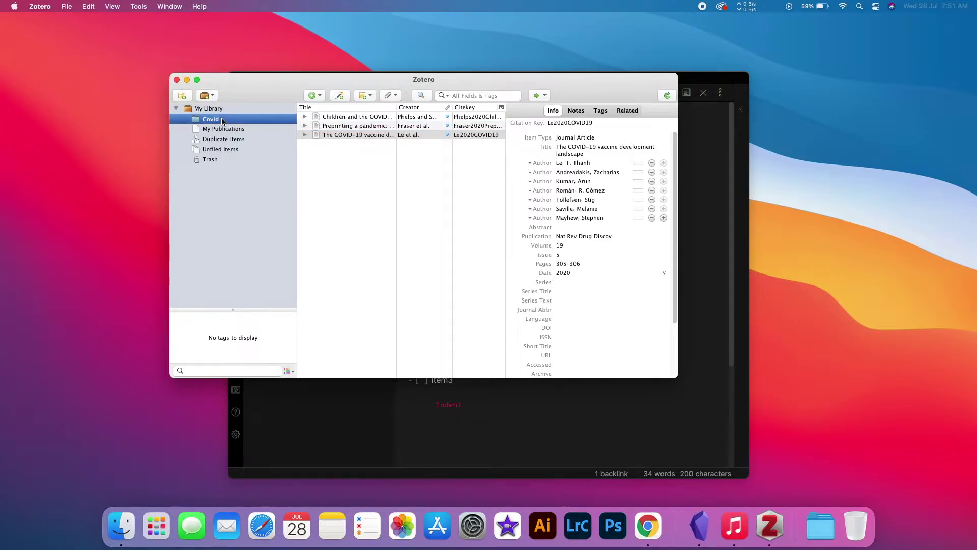
right_click(222, 121)
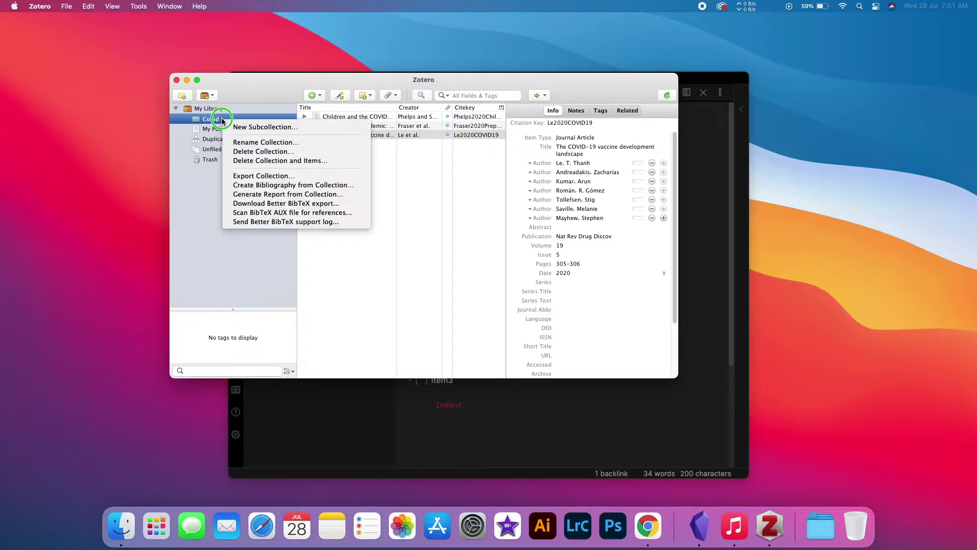
left_click(268, 176)
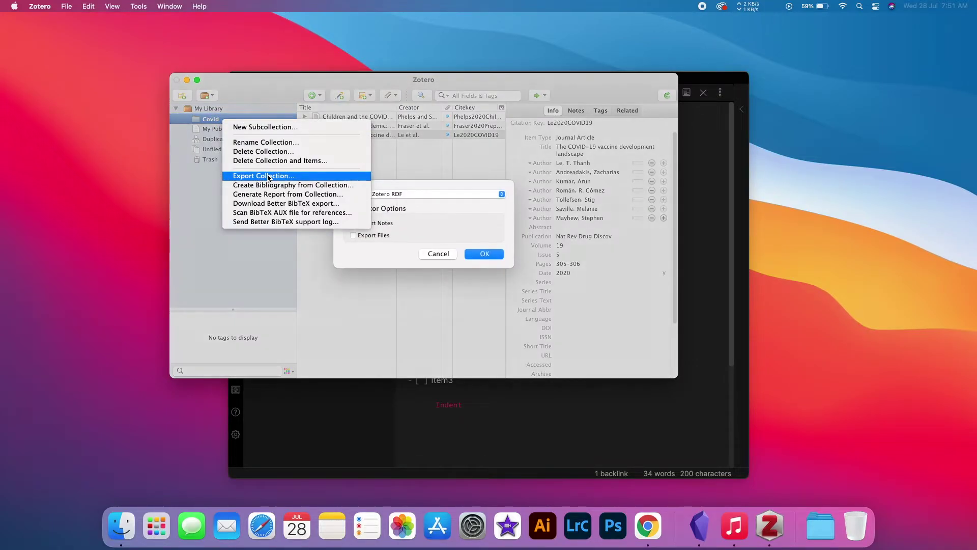
left_click(468, 196)
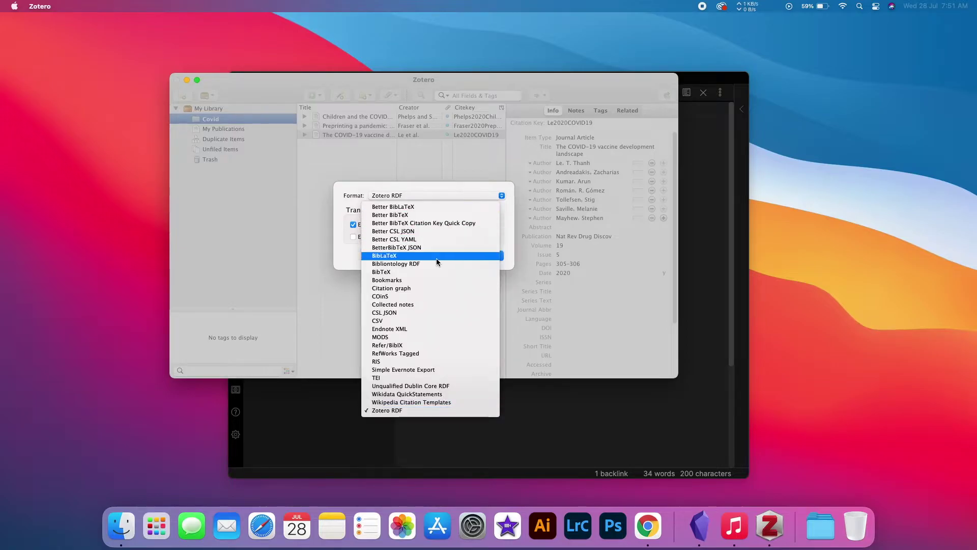
left_click(400, 312)
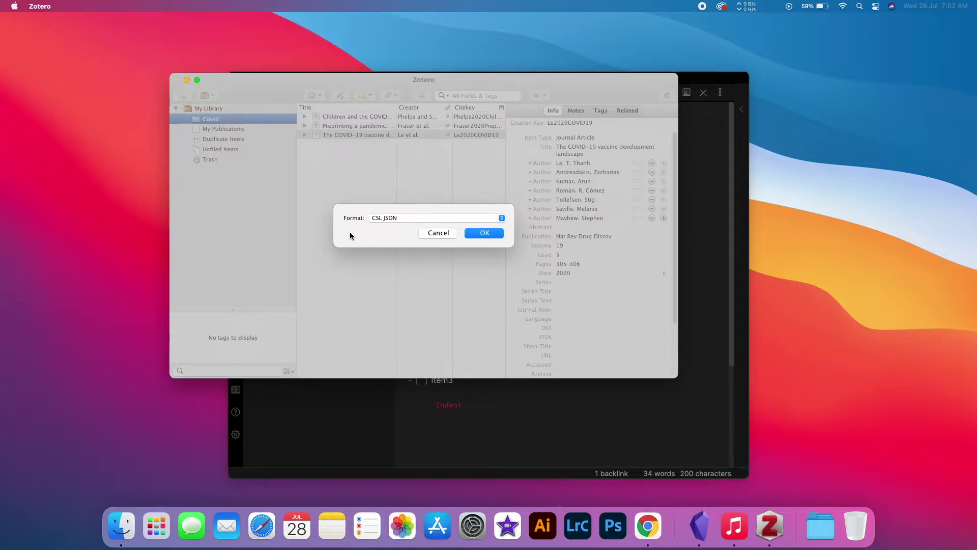
left_click(417, 219)
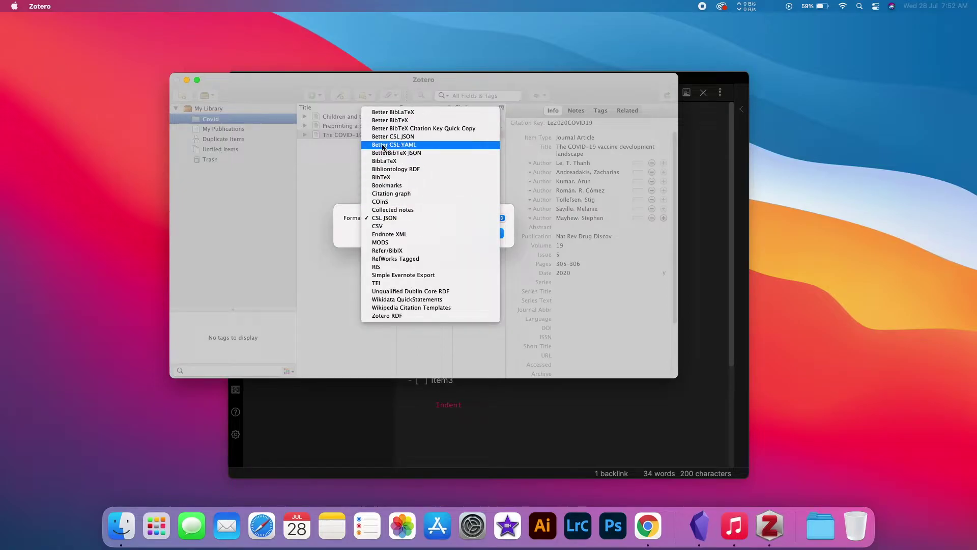
left_click(419, 137)
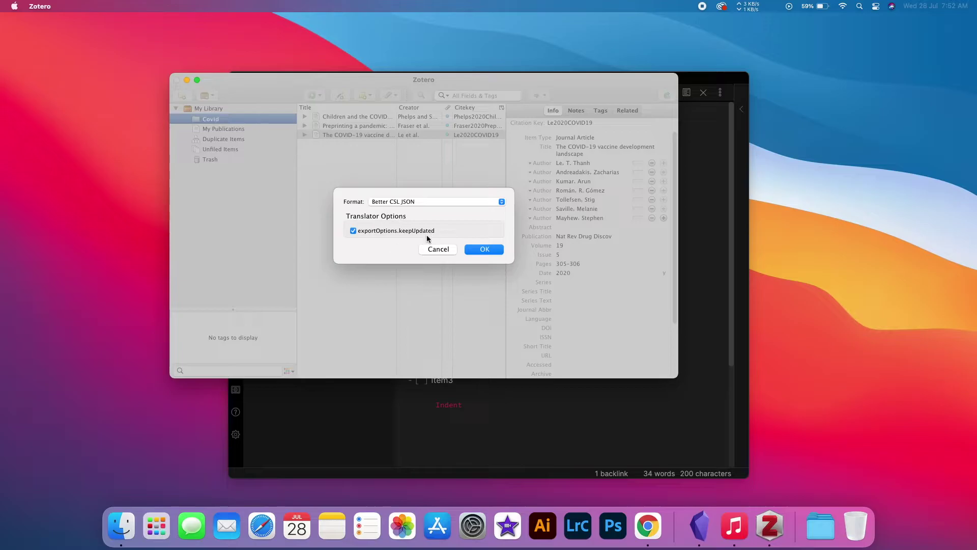
left_click(485, 249)
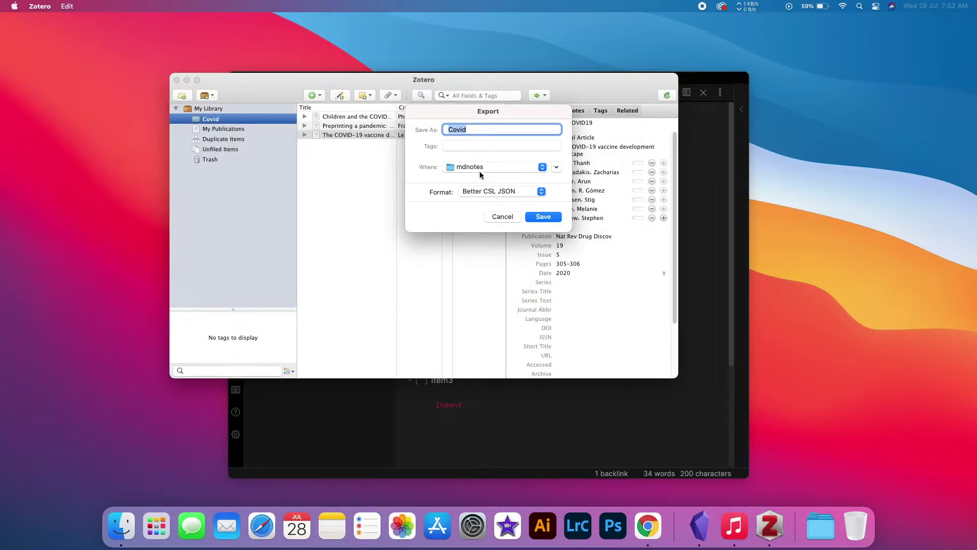
Save the export under the name Covid in the ZoteroData folder of the home directory
left_click(556, 166)
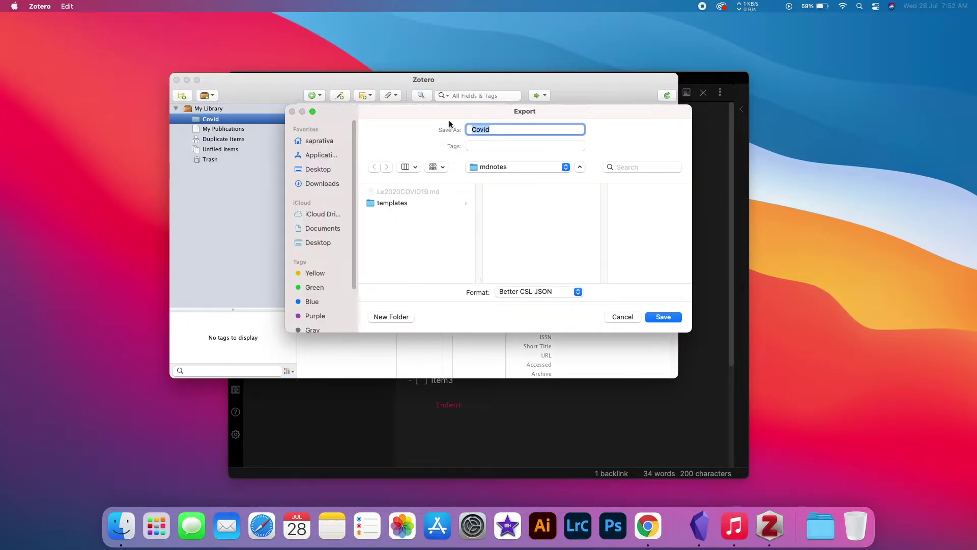
left_click(325, 141)
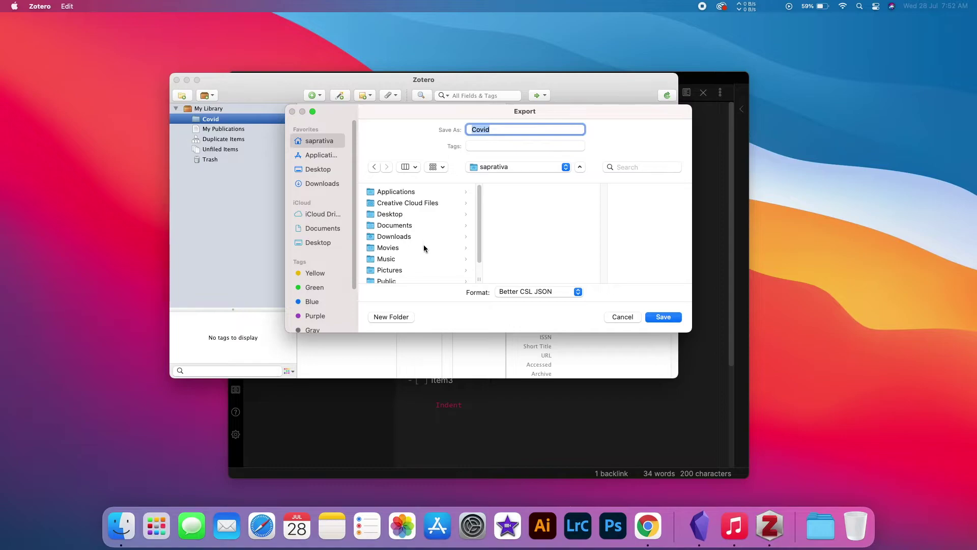
scroll(423, 250, "down", 3)
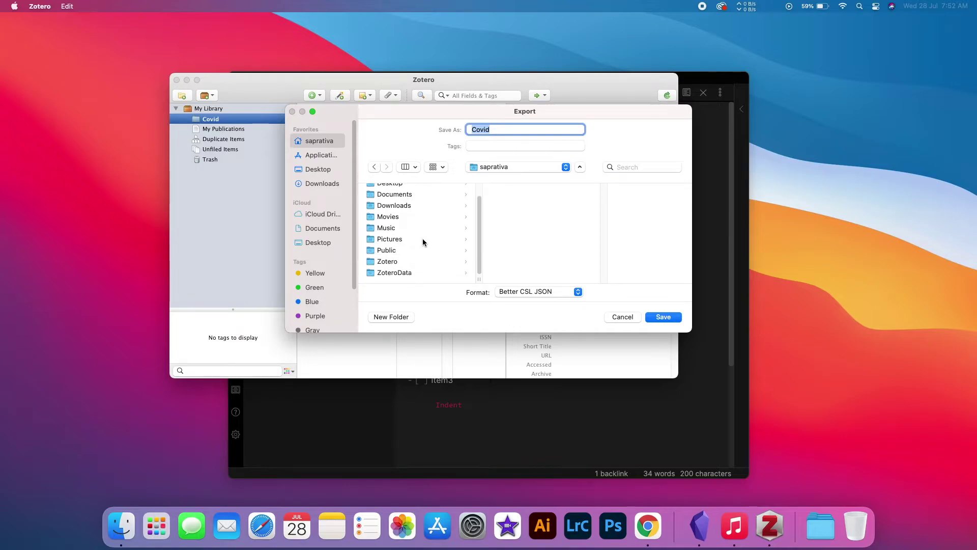
left_click(395, 273)
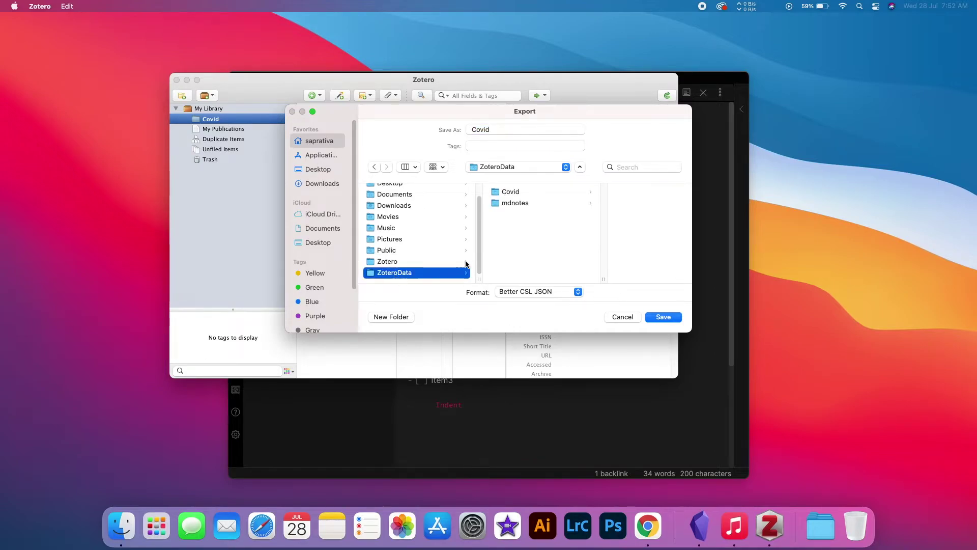
left_click(500, 130)
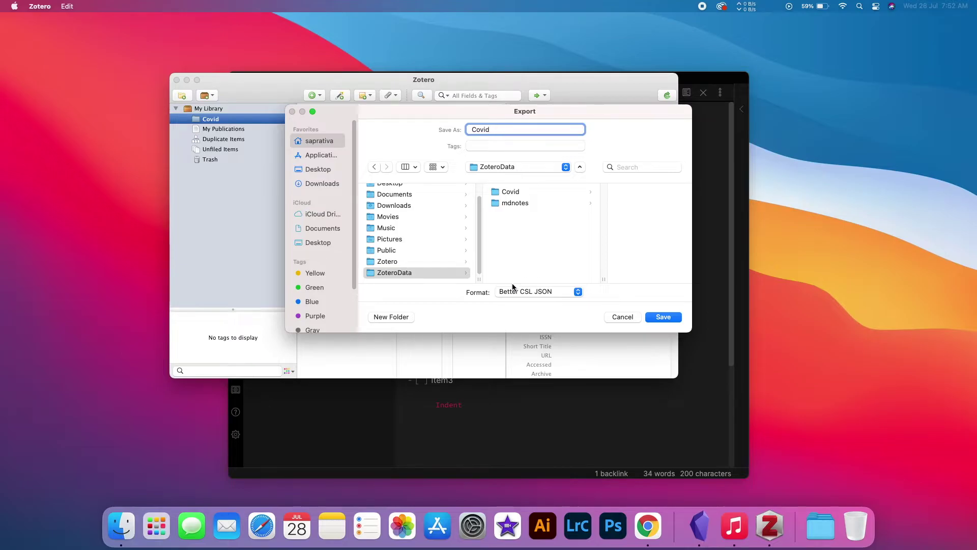
left_click(667, 316)
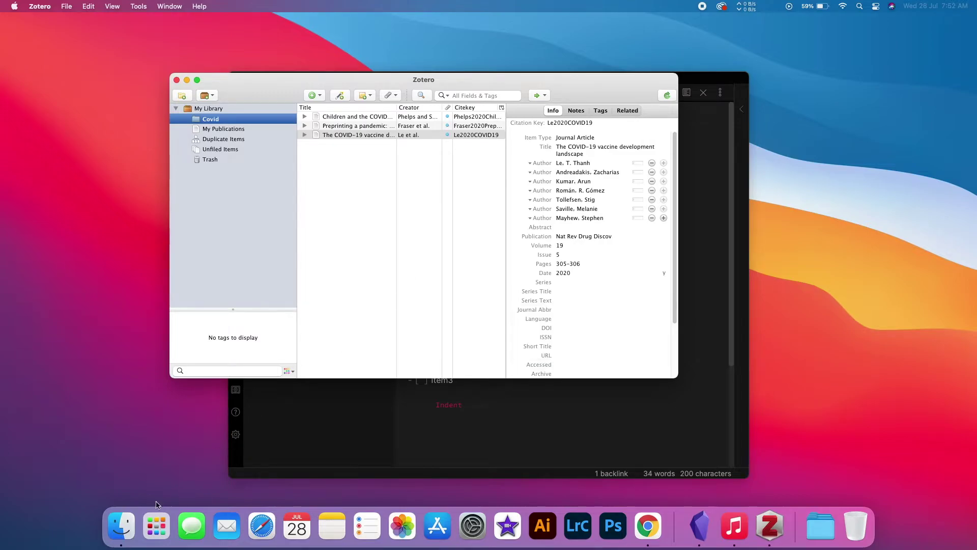
Switch to Finder, locate Covid.json in the ZoteroData folder and open it with TextEdit to examine its contents
left_click(121, 526)
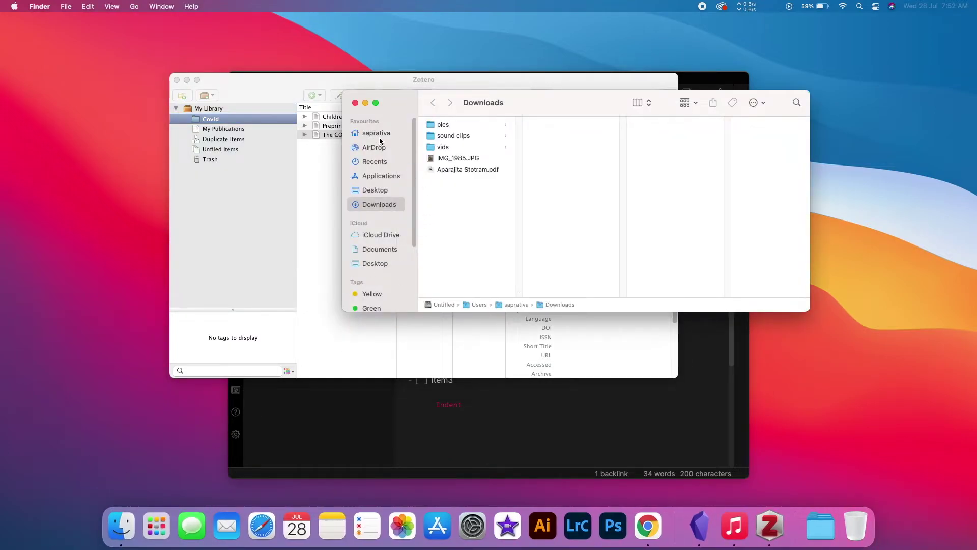
left_click(379, 135)
left_click(471, 215)
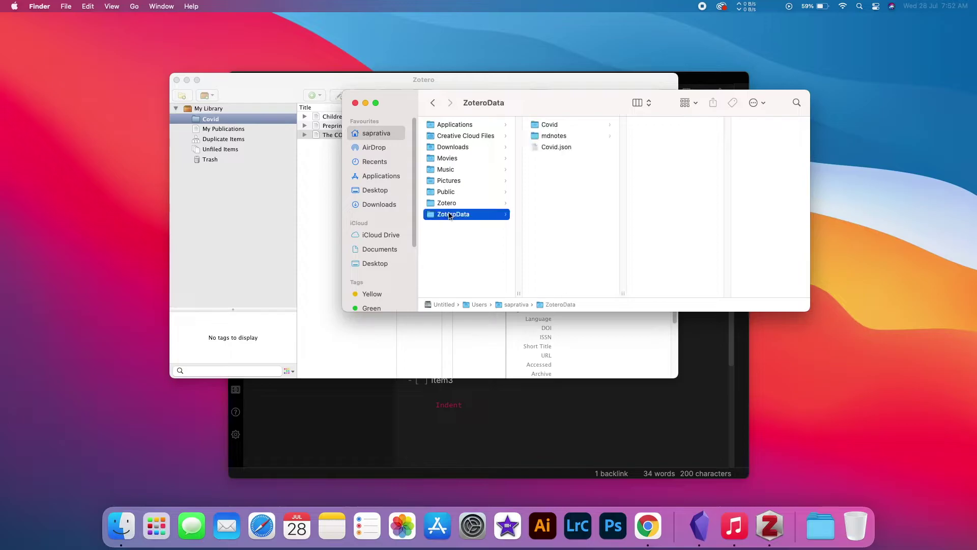
left_click(551, 147)
right_click(552, 147)
mouse_move(582, 165)
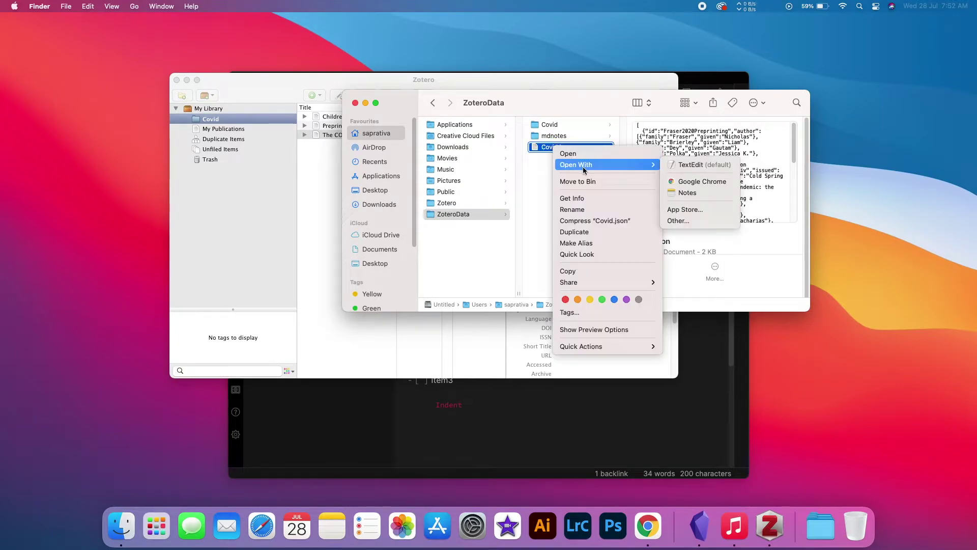
left_click(692, 167)
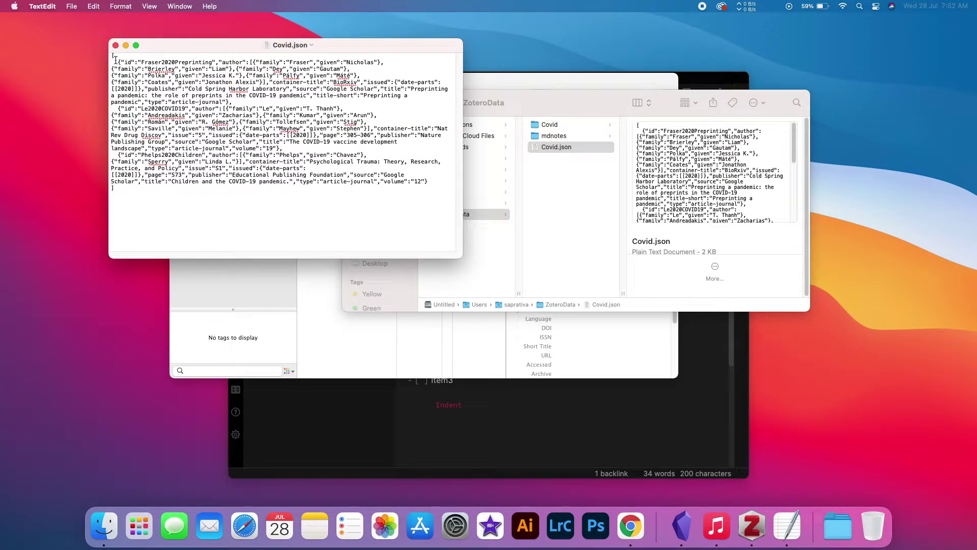
Close the Covid.json file, the ZoteroData folder window and the Zotero window
left_click(115, 45)
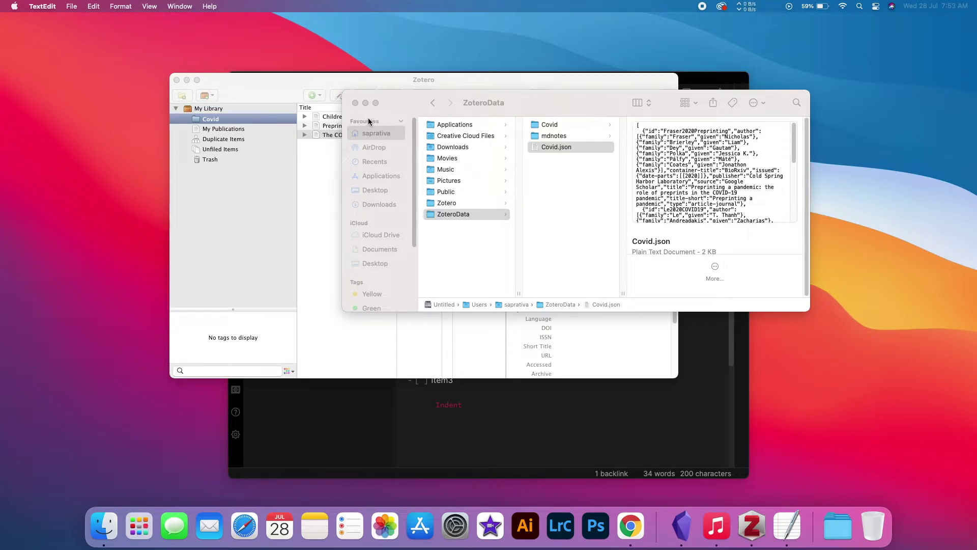
left_click(355, 102)
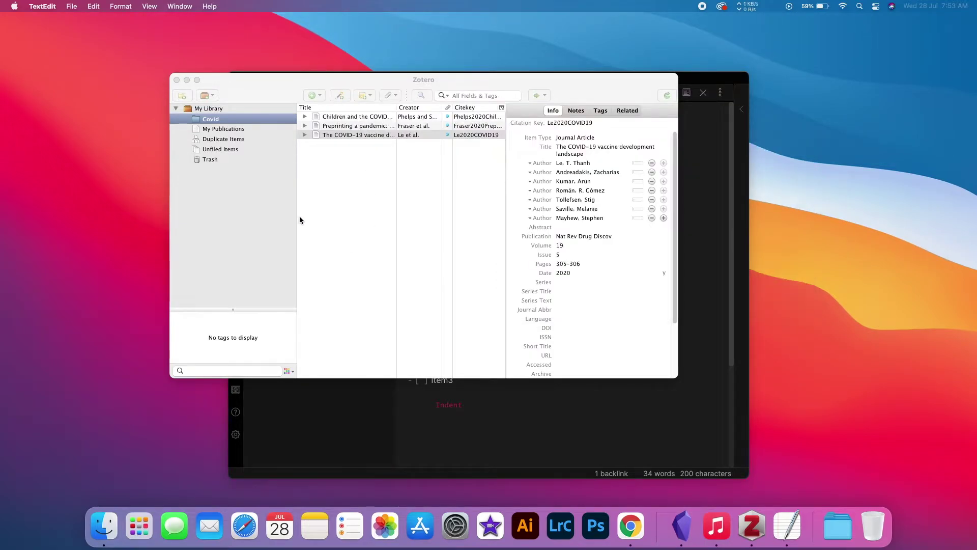
left_click(268, 80)
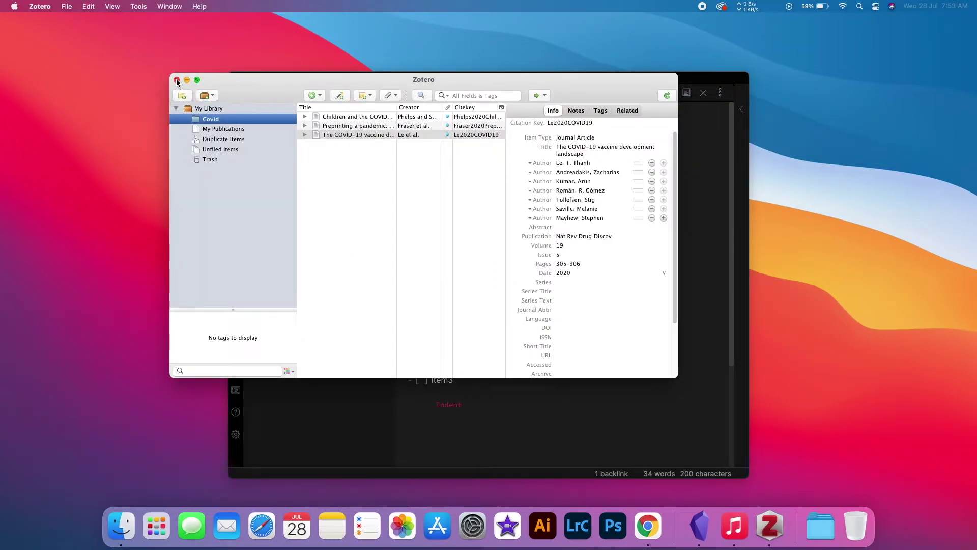
left_click(176, 81)
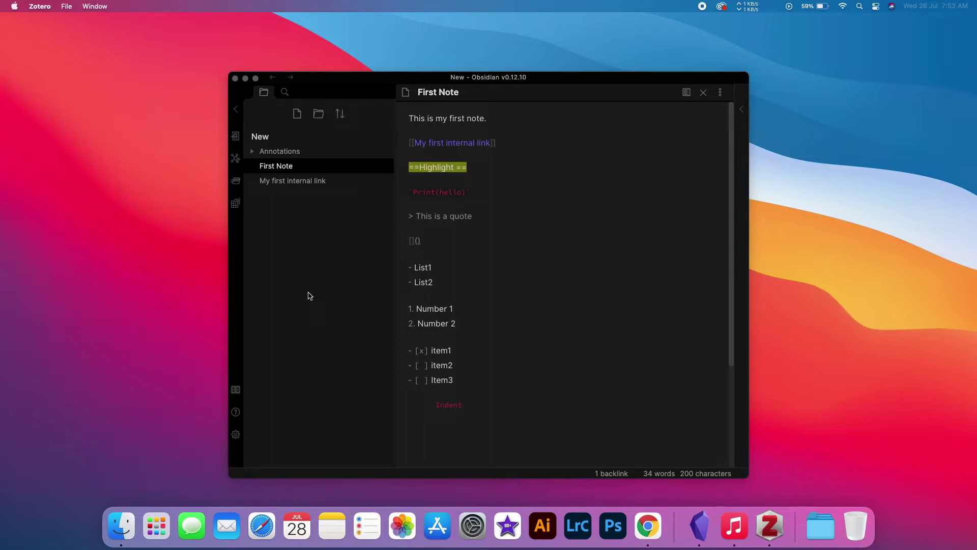
In Obsidian, look up the citations commands and try to open a literature note
left_click(342, 90)
key("cmd+p")
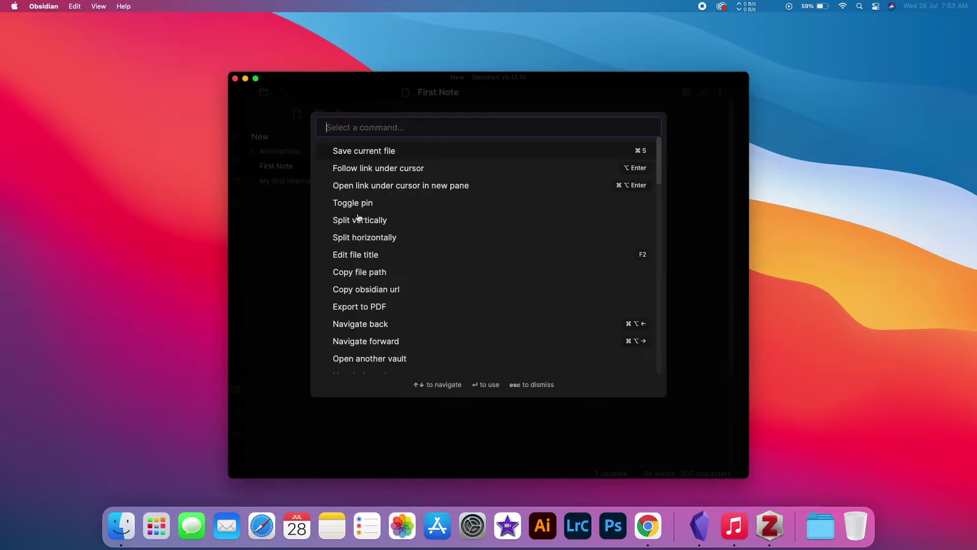
type("ci")
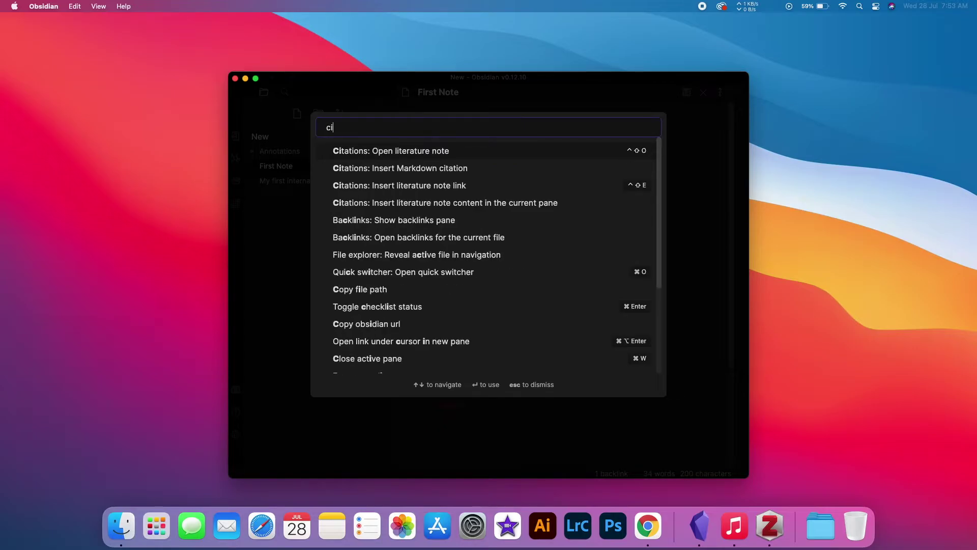
type("tations")
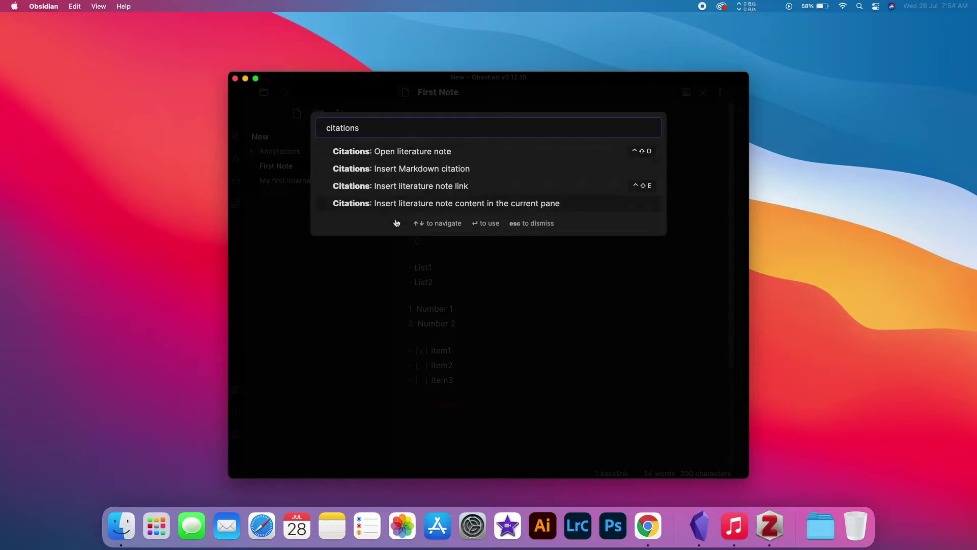
left_click(469, 154)
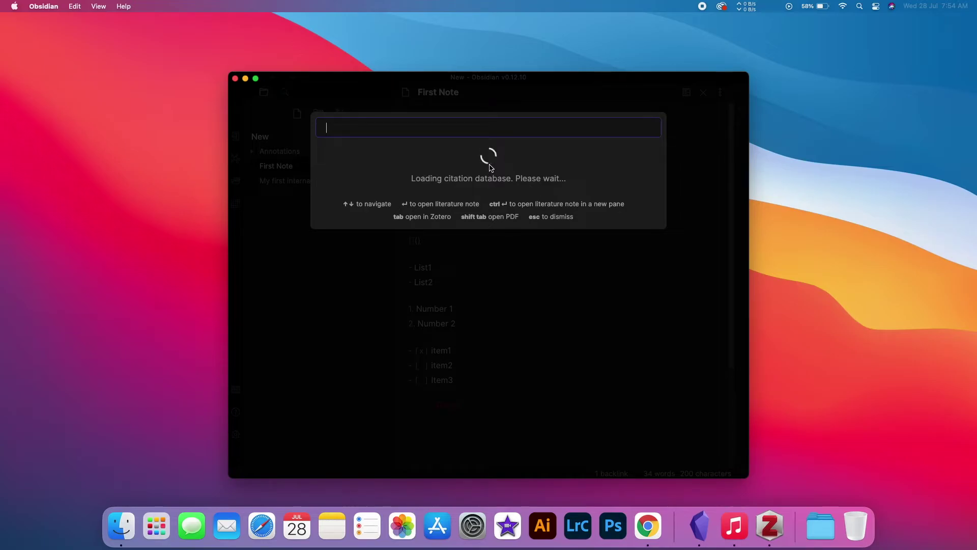
left_click(369, 268)
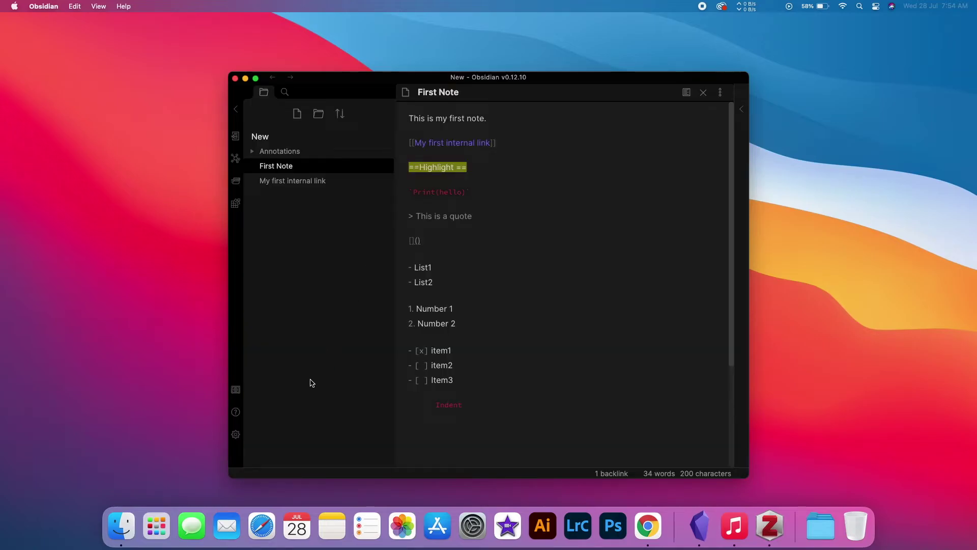
Open the Citations plugin settings, then show the file info of Covid.json from the ZoteroData folder in Finder
left_click(235, 434)
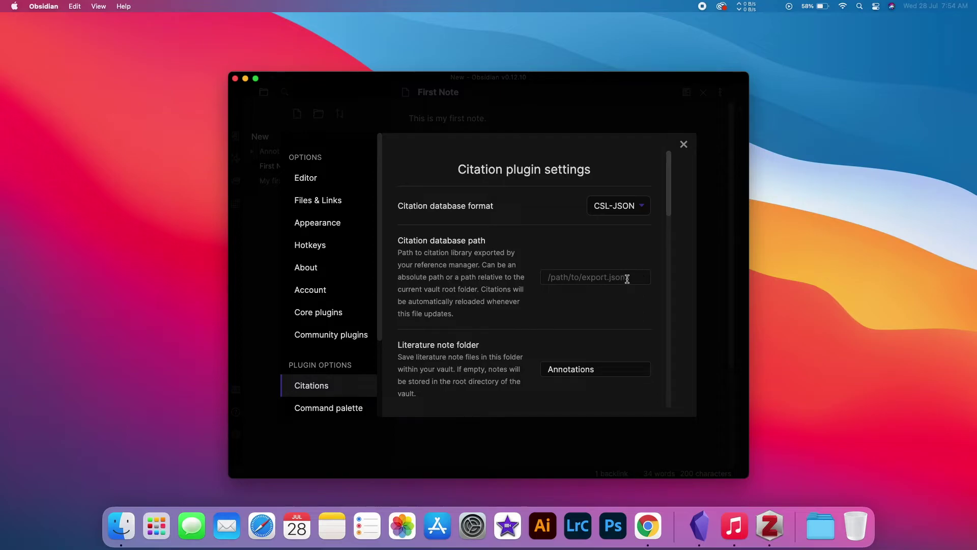
left_click(121, 525)
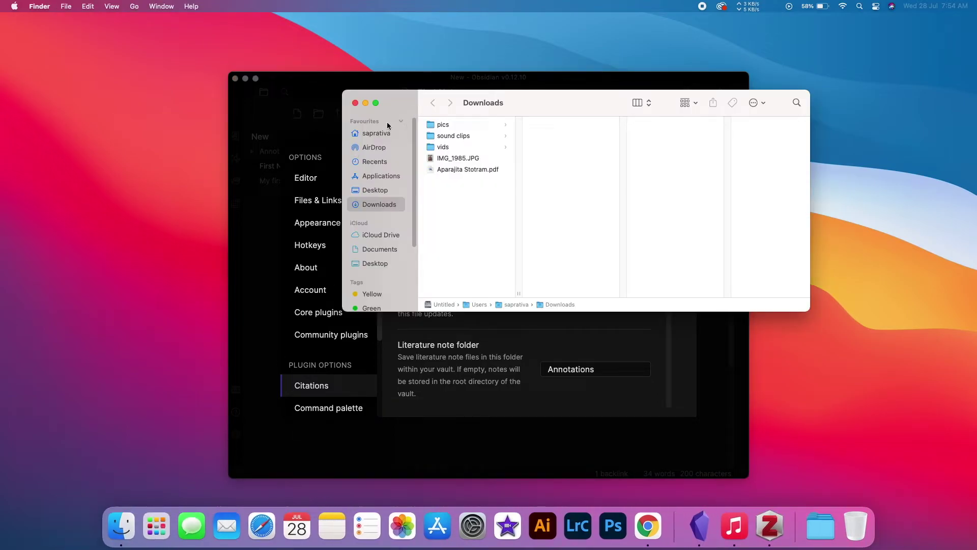
left_click(376, 135)
left_click(462, 214)
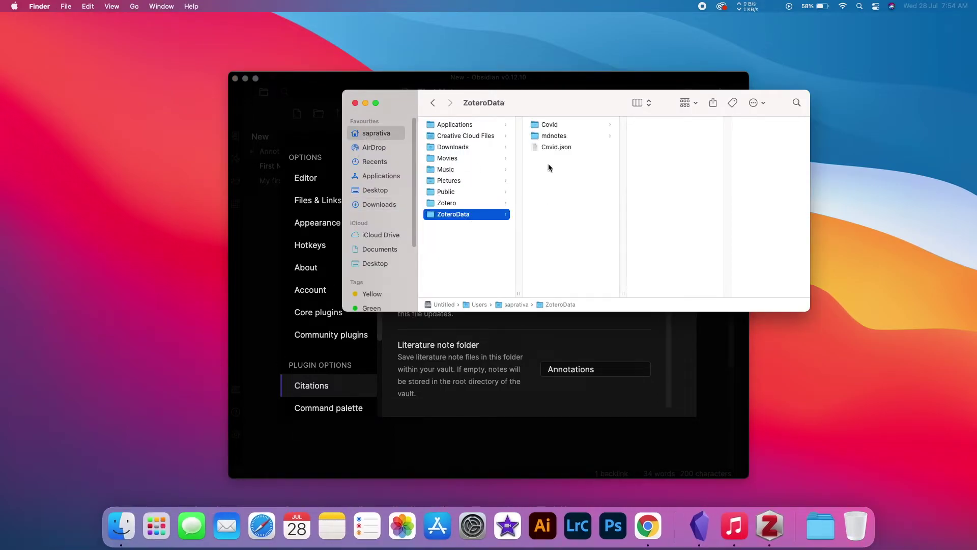
left_click(555, 147)
right_click(557, 147)
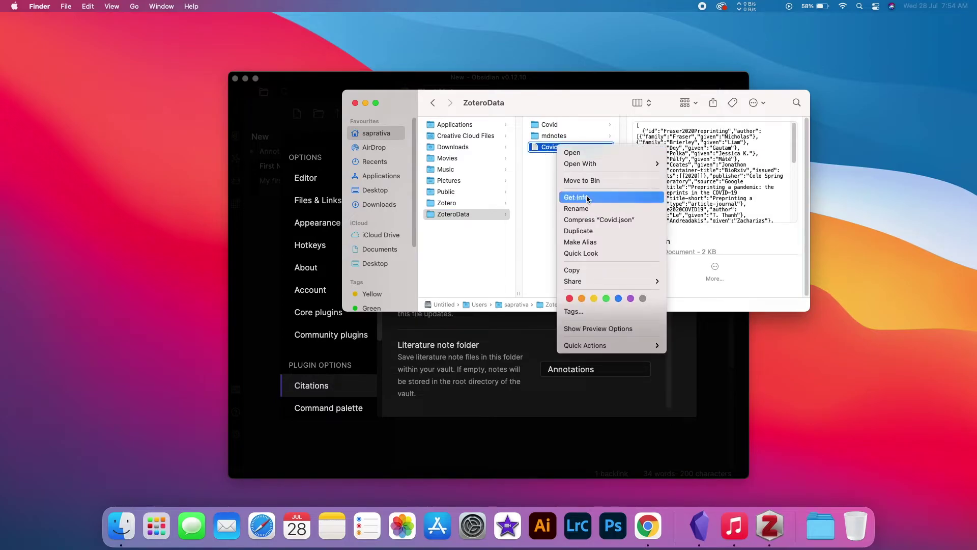
left_click(584, 198)
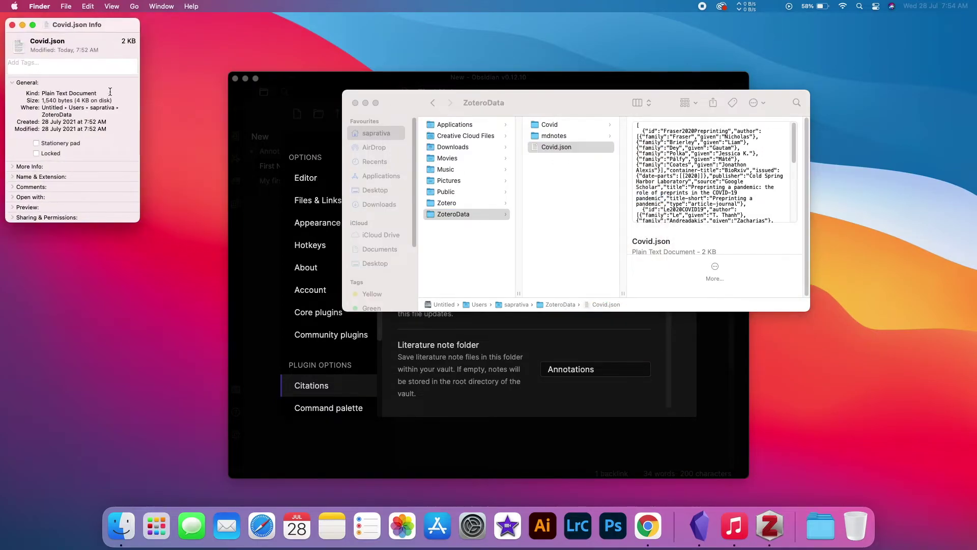
left_click_drag(95, 27, 314, 152)
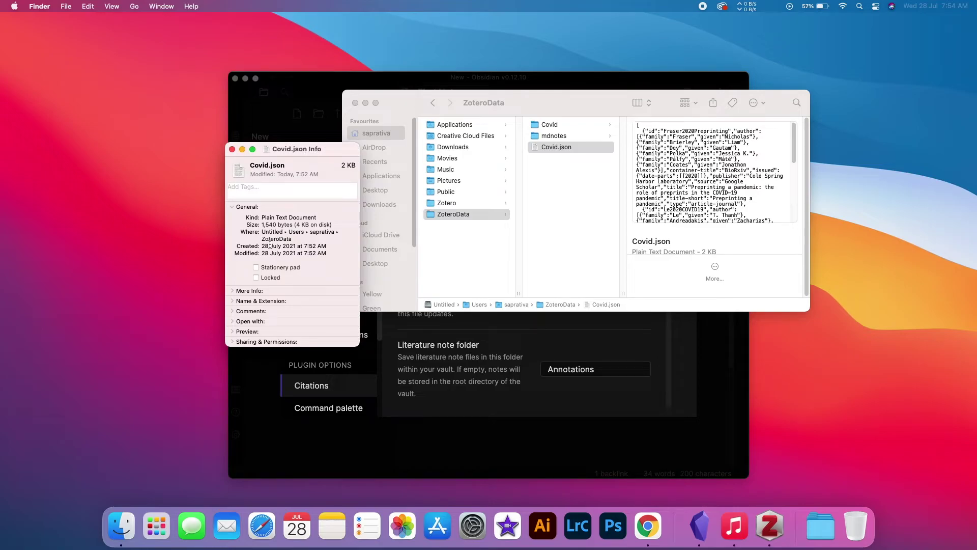
Set the citation database path to Covid.json in the ZoteroData folder, using the folder path copied from its file info, and close the settings
left_click_drag(262, 235, 293, 239)
key("super+c")
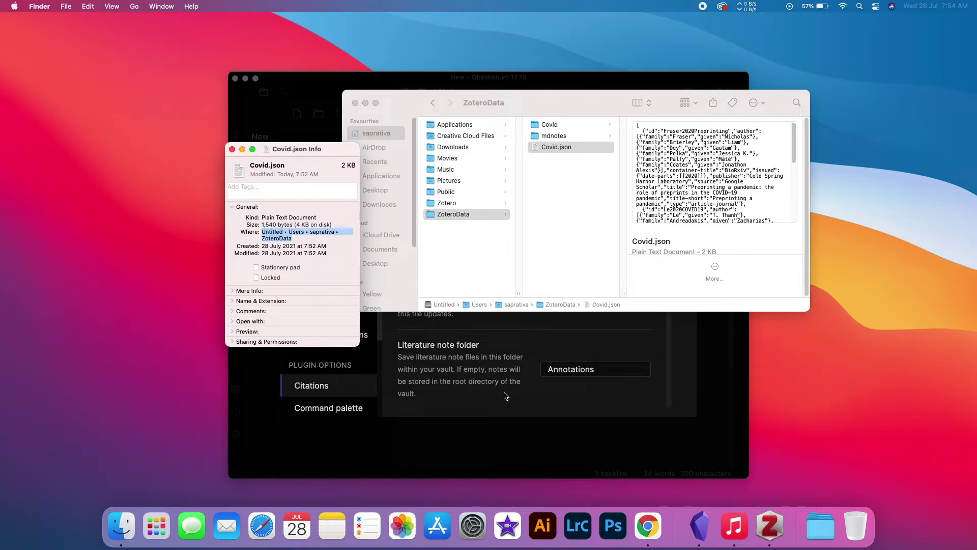
left_click(497, 411)
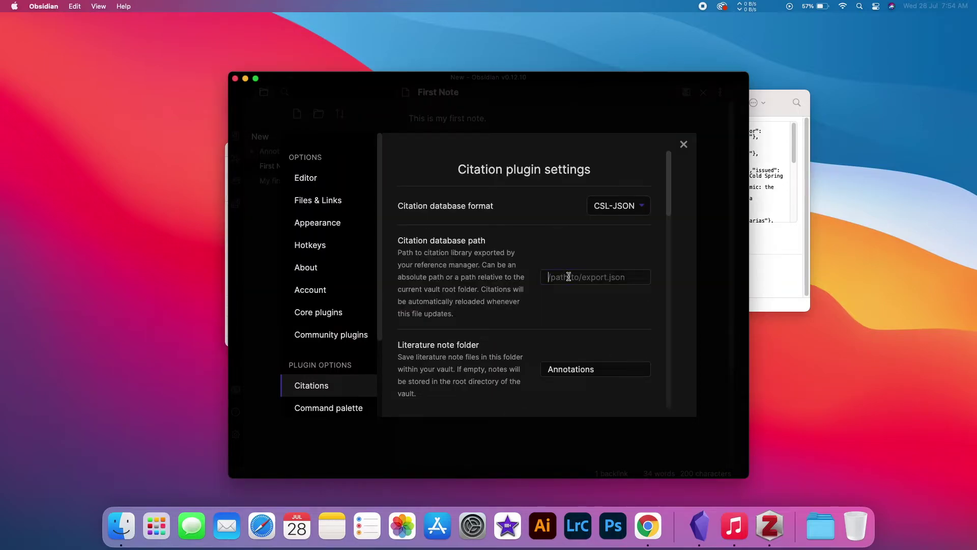
key("super+v")
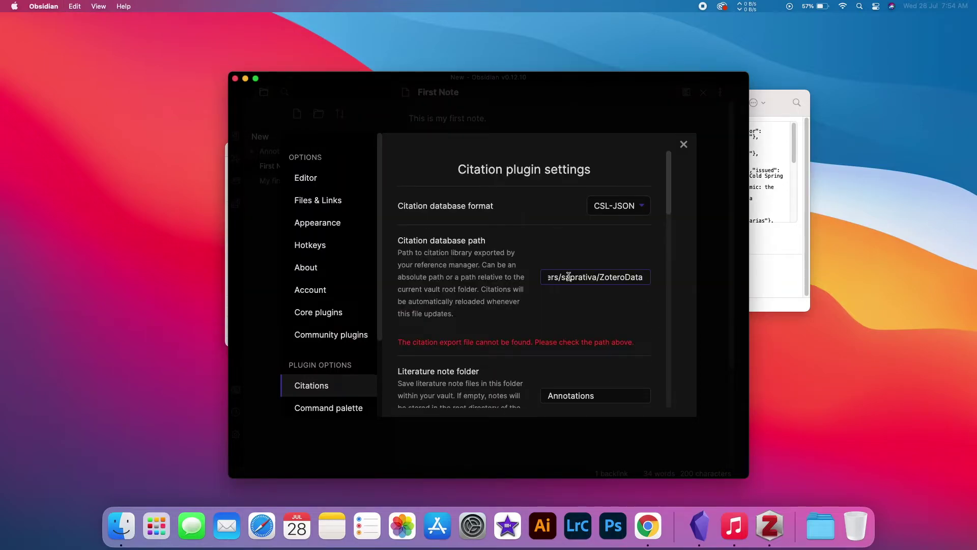
type("/")
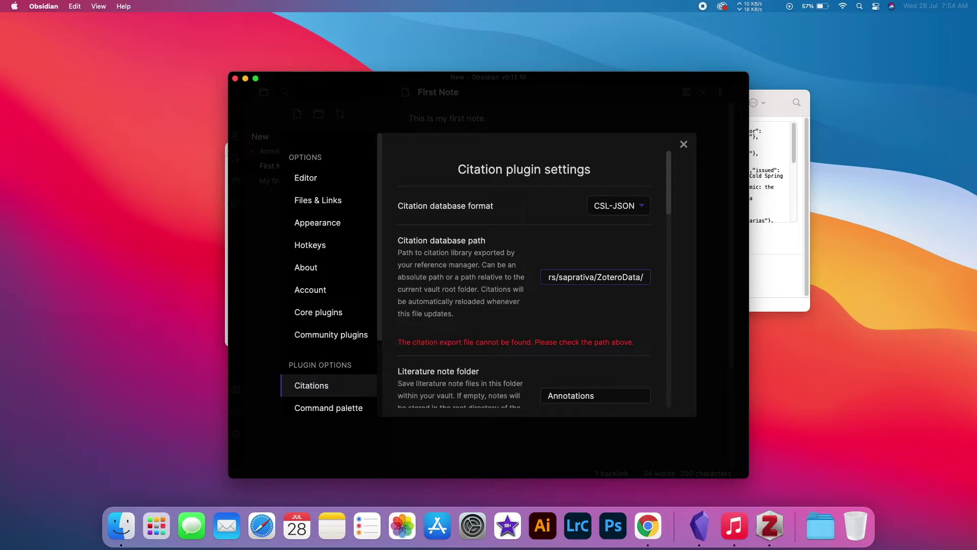
type("Cov")
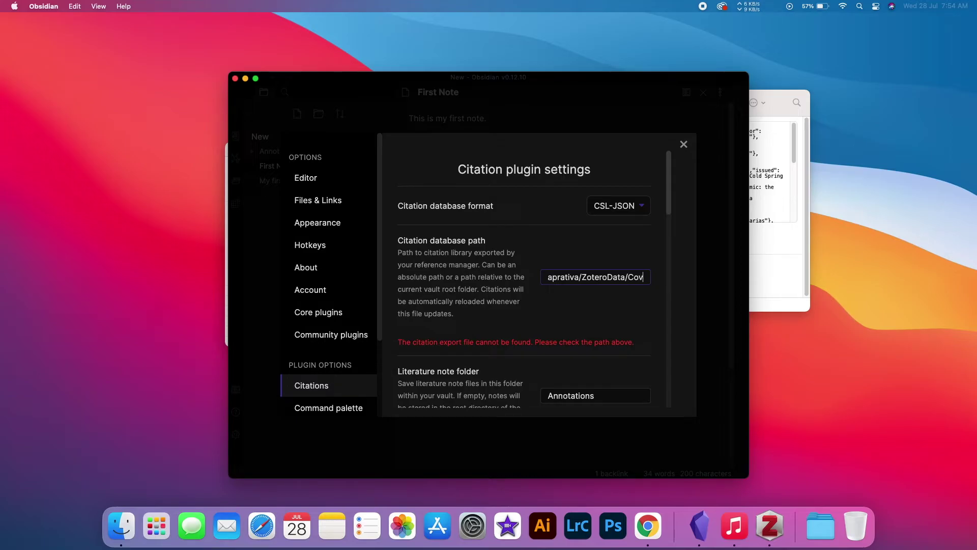
type("id.json")
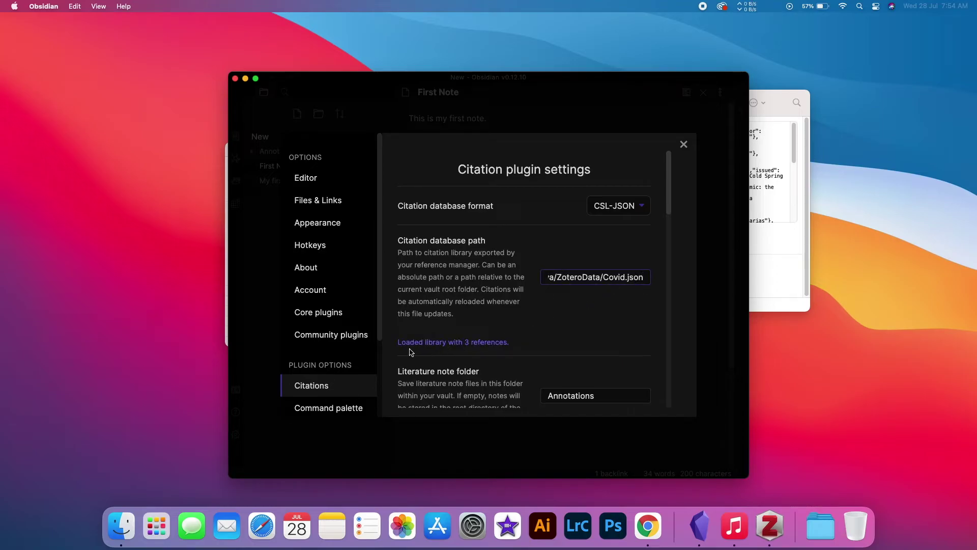
left_click(494, 352)
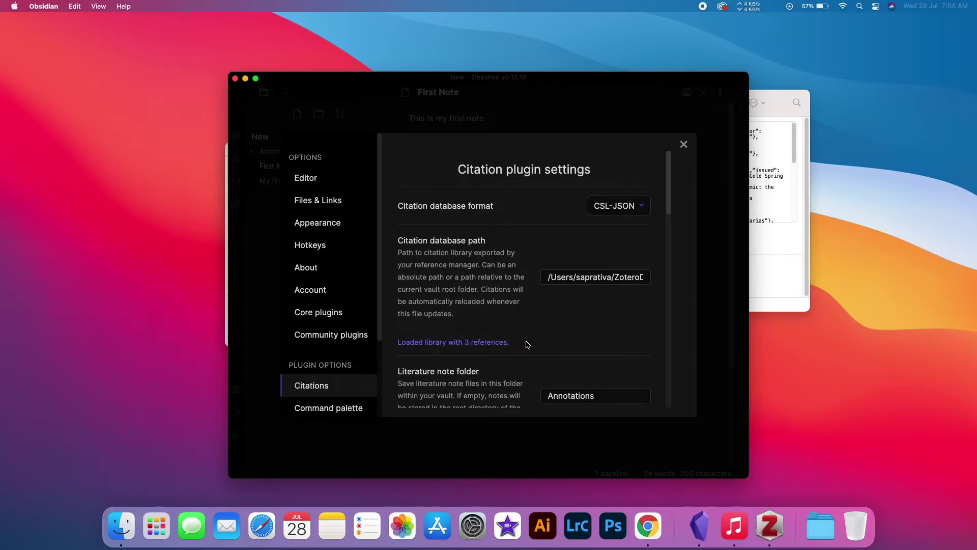
left_click(683, 145)
Close the ZoteroData folder window and the Covid.json info window in Finder
left_click(786, 108)
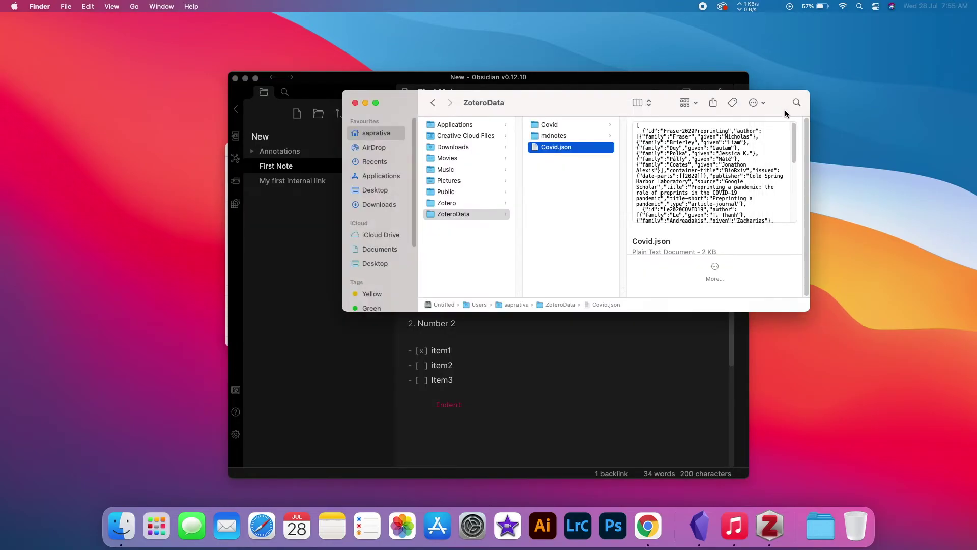
left_click(355, 103)
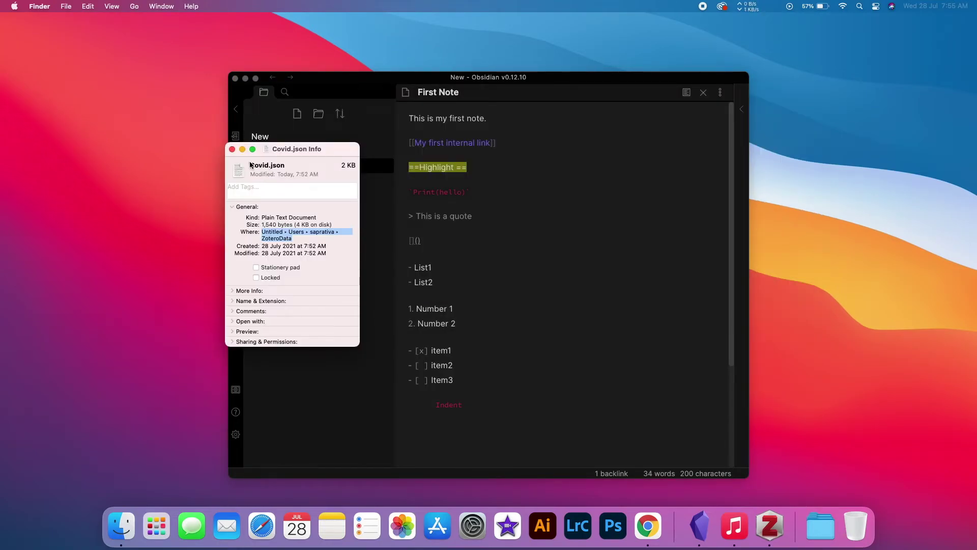
left_click(232, 149)
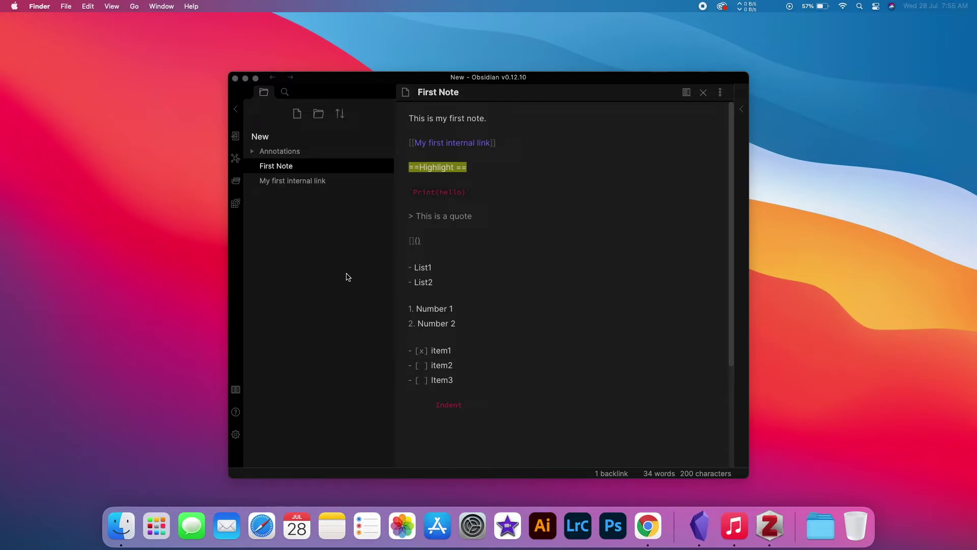
In Obsidian, open the literature note for "Preprinting a pandemic: the role of preprints in the COVID-19 pandemic" and expand the Annotations folder
left_click(546, 80)
key("ctrl+shift+o")
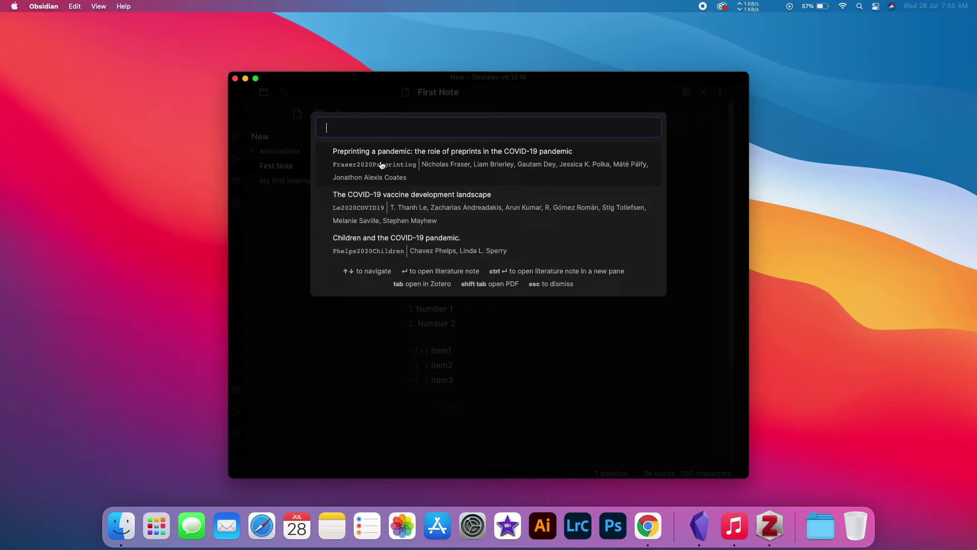
left_click(476, 167)
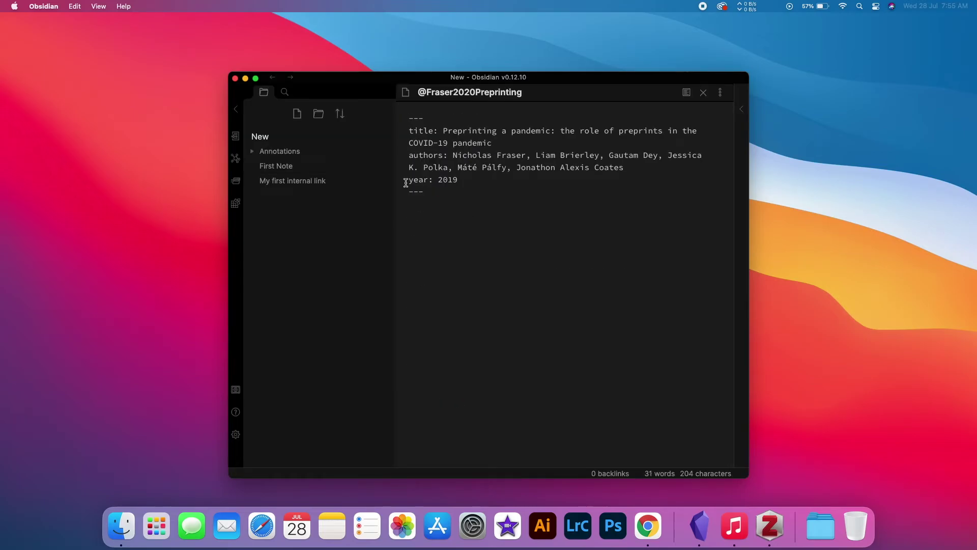
left_click(253, 153)
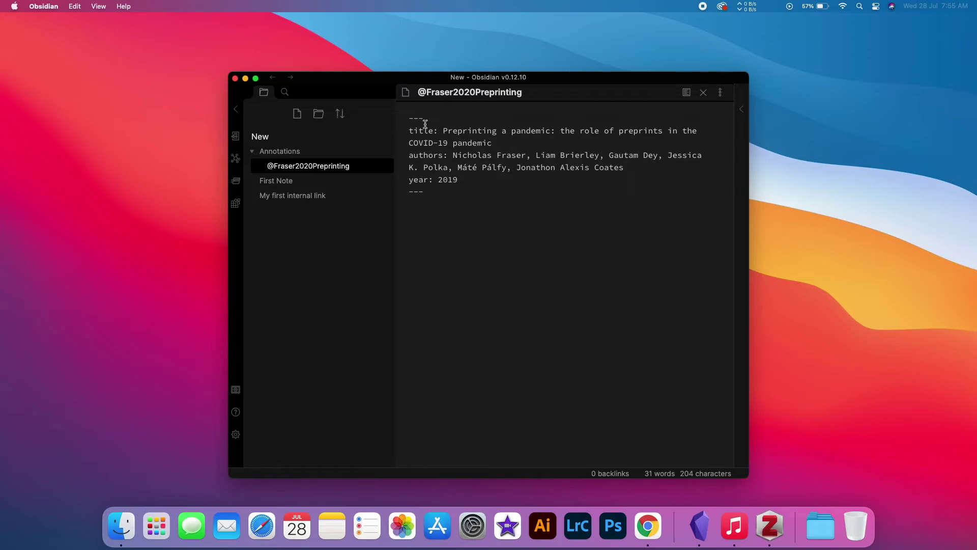
Examine the metadata block of the literature note: its dashed delimiters and the title, authors and year fields
left_click_drag(433, 118, 406, 119)
double_click(410, 192)
double_click(412, 131)
double_click(413, 154)
double_click(418, 179)
left_click(456, 194)
Review the template variables and literature note templates in the Citations plugin settings, then close the settings
left_click(236, 433)
scroll(348, 295, "down", 3)
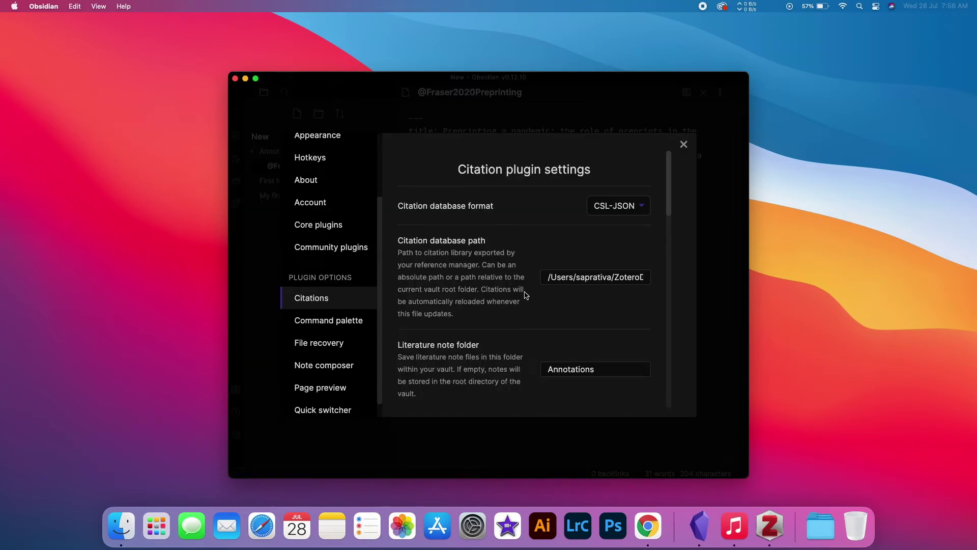
scroll(511, 241, "down", 7)
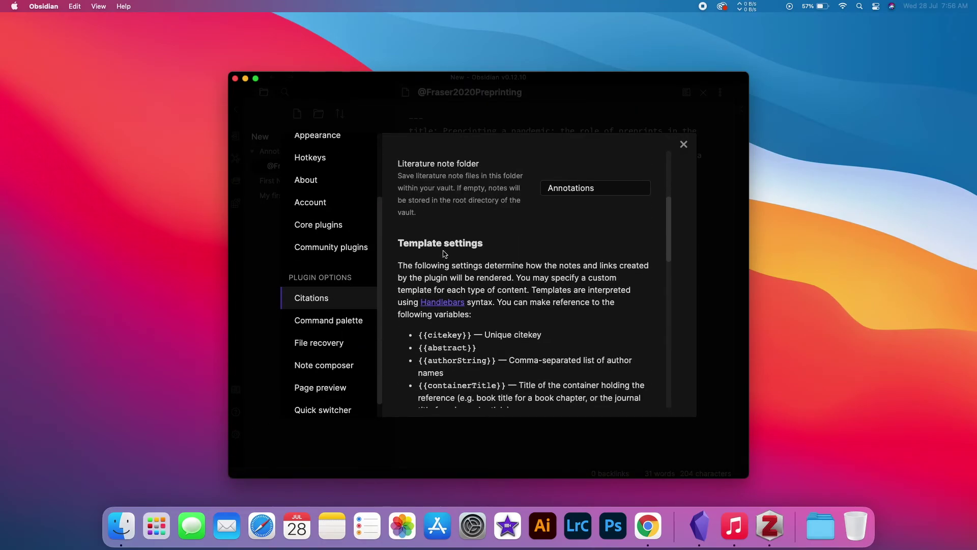
scroll(493, 304, "down", 3)
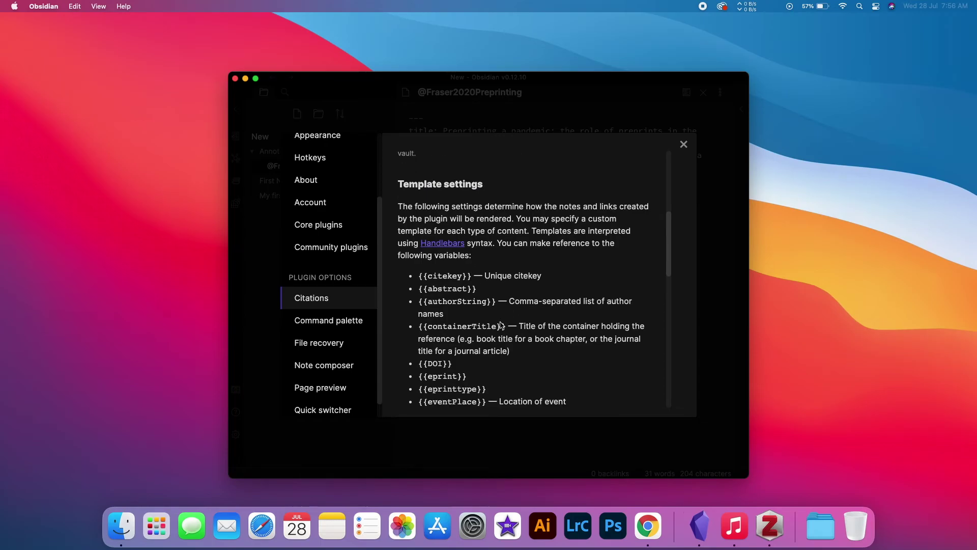
scroll(501, 326, "down", 10)
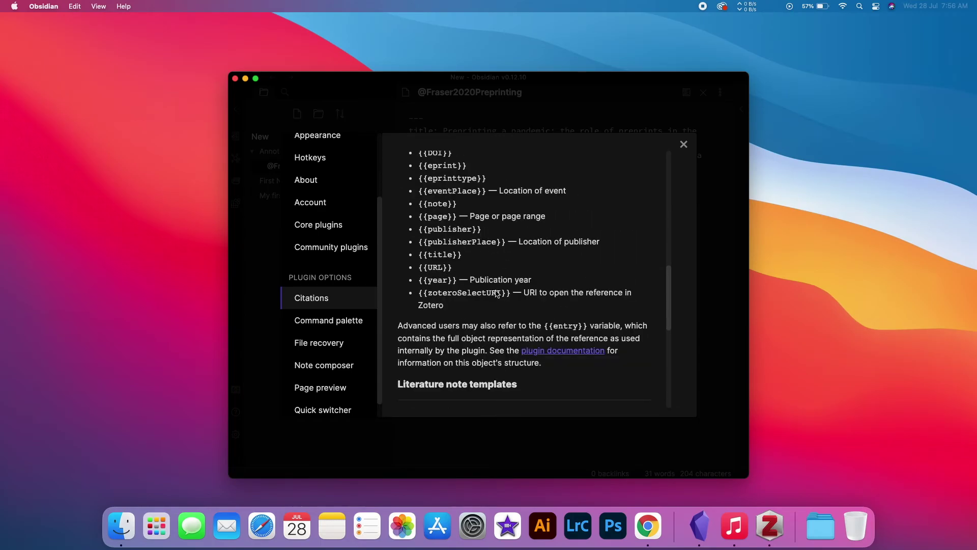
scroll(498, 294, "down", 1)
scroll(493, 295, "down", 10)
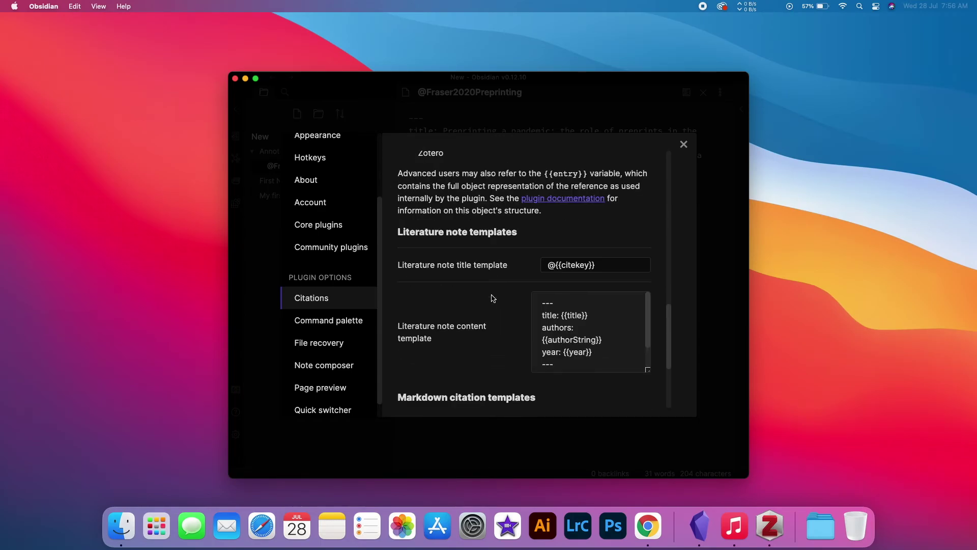
scroll(493, 303, "up", 15)
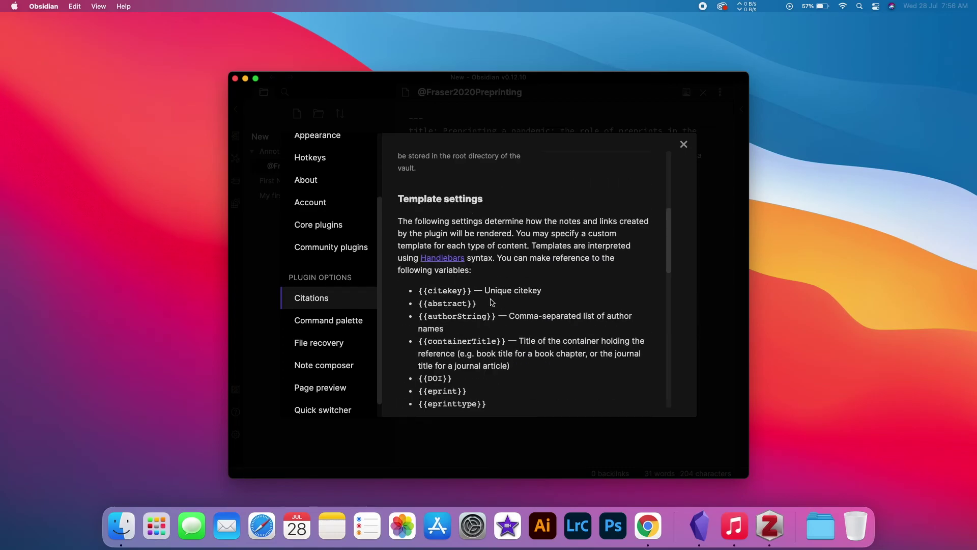
left_click(683, 144)
Below the metadata block, add a level-one heading "Notes" followed by the text "This is my note."
left_click(432, 215)
type("# ")
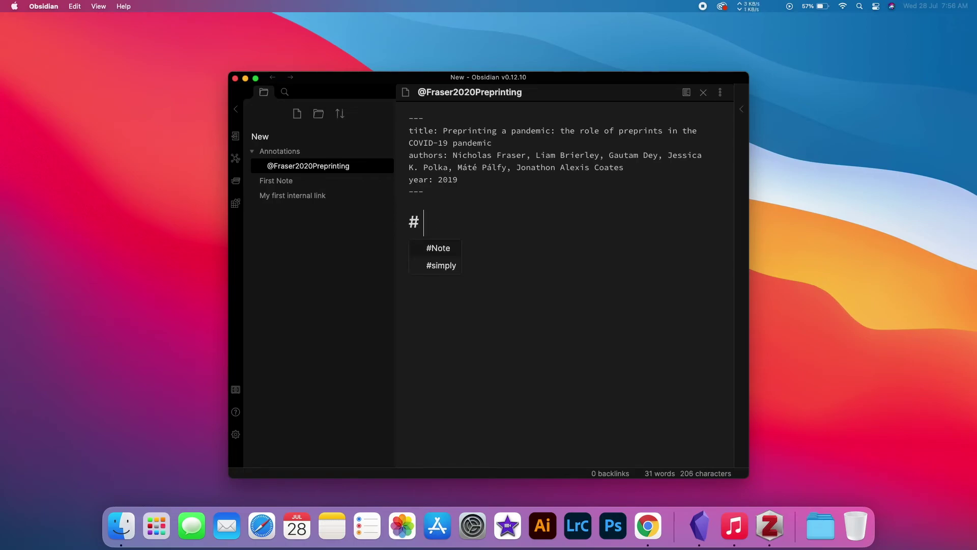
type("Notes")
key("Return")
key("Return")
key("Return")
type("This is my note.")
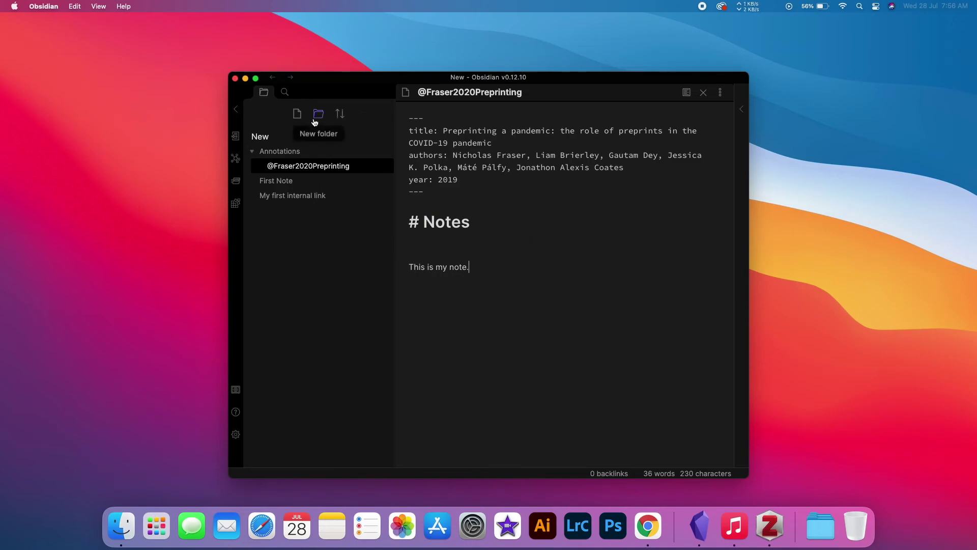
Create a new note titled "My Note on Paper" in the vault's root
left_click(297, 113)
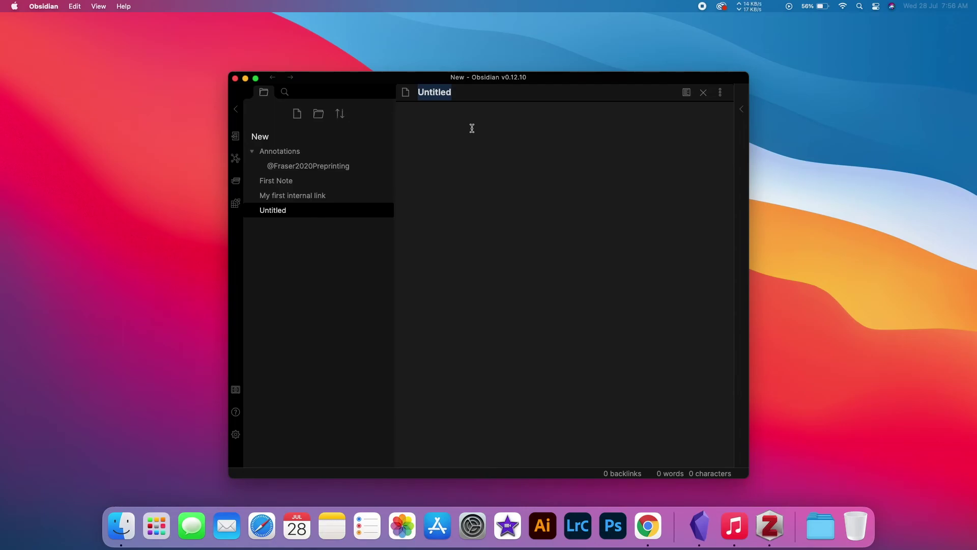
type("My N")
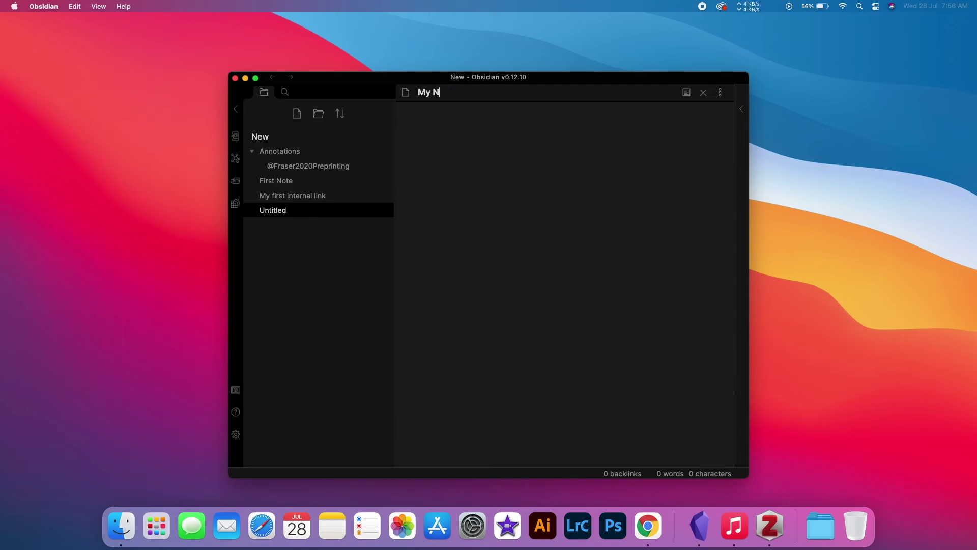
type("ote on Paper")
key("Return")
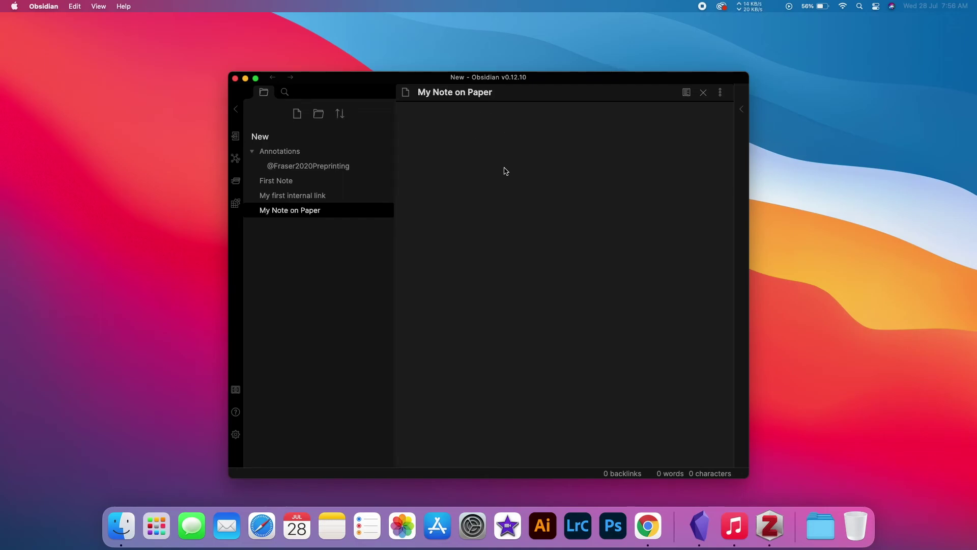
Insert a literature note link to "Preprinting a pandemic: the role of preprints in the COVID-19 pandemic" and follow it in preview mode
key("super+p")
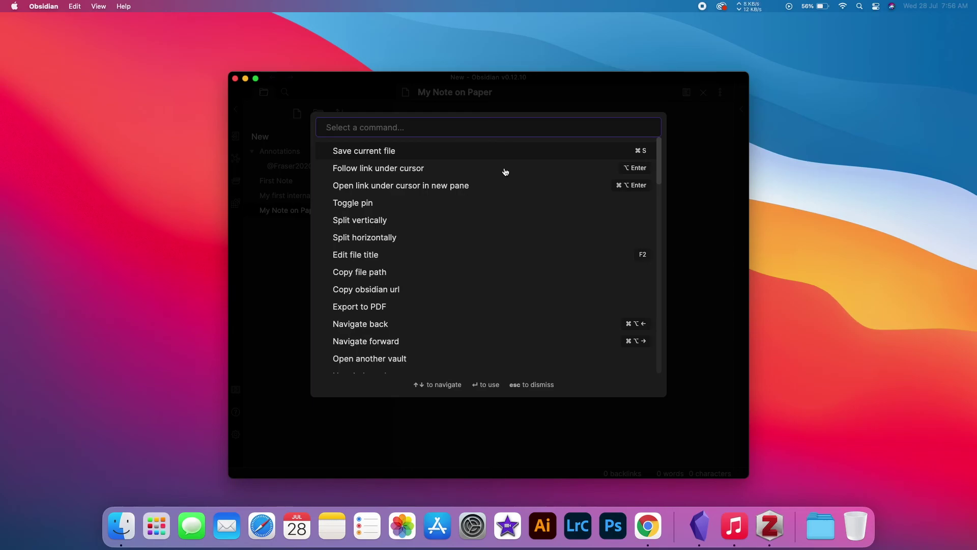
type("citations")
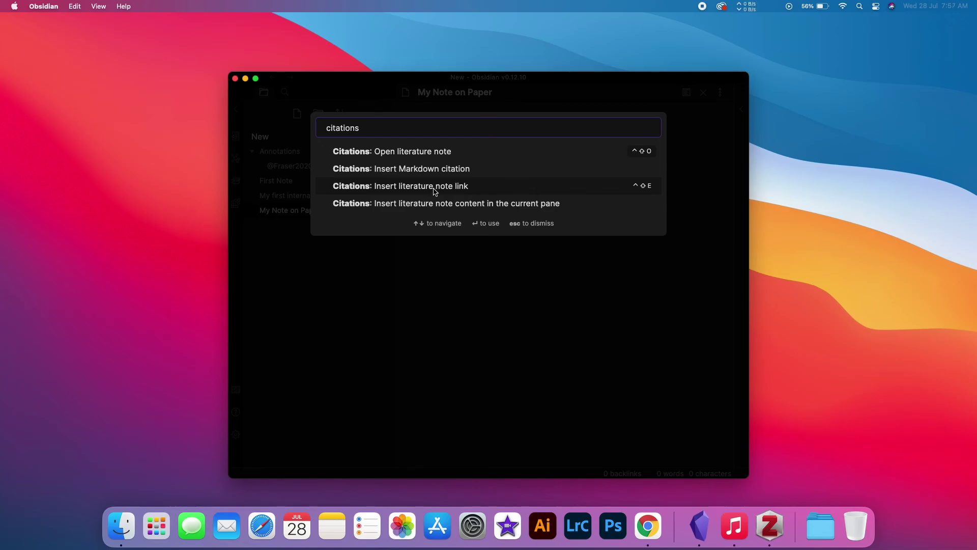
left_click(477, 188)
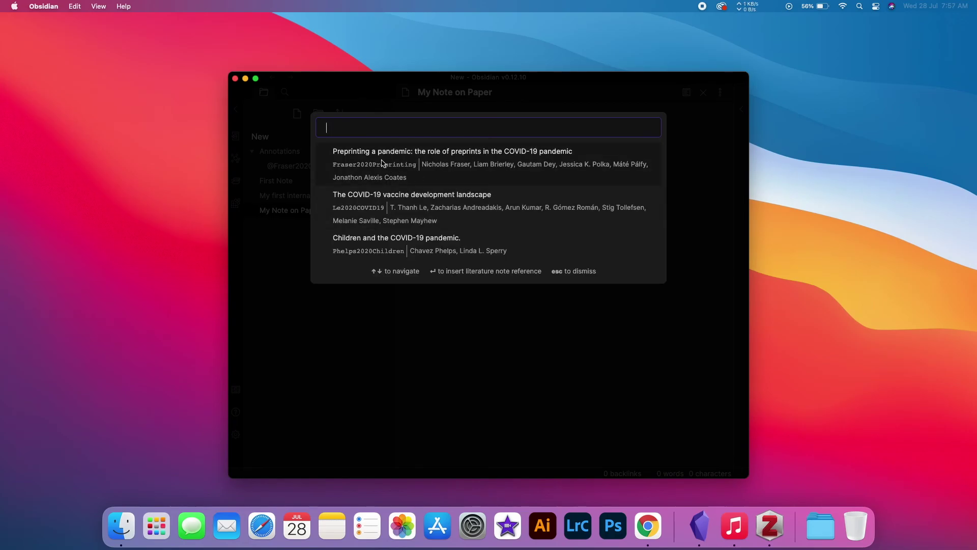
left_click(427, 164)
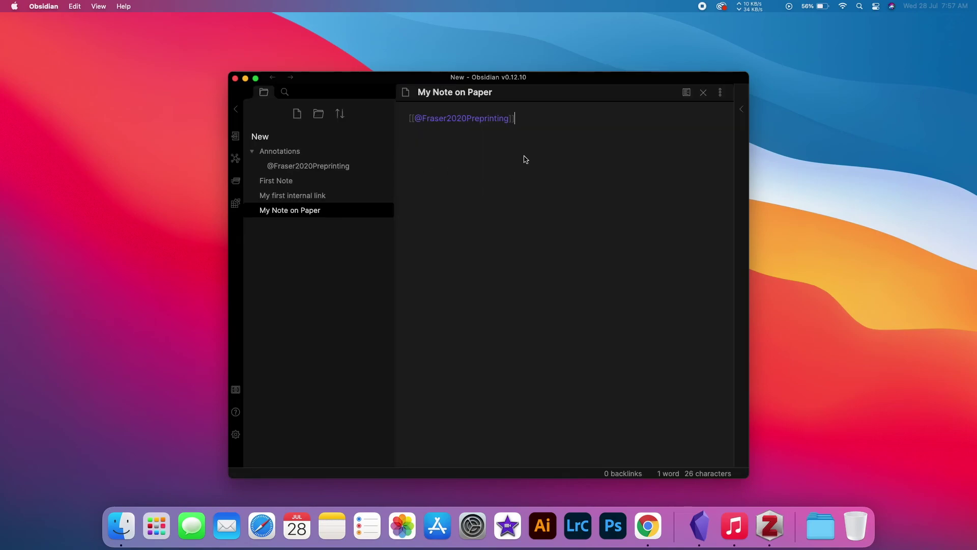
left_click(687, 92)
left_click(460, 128)
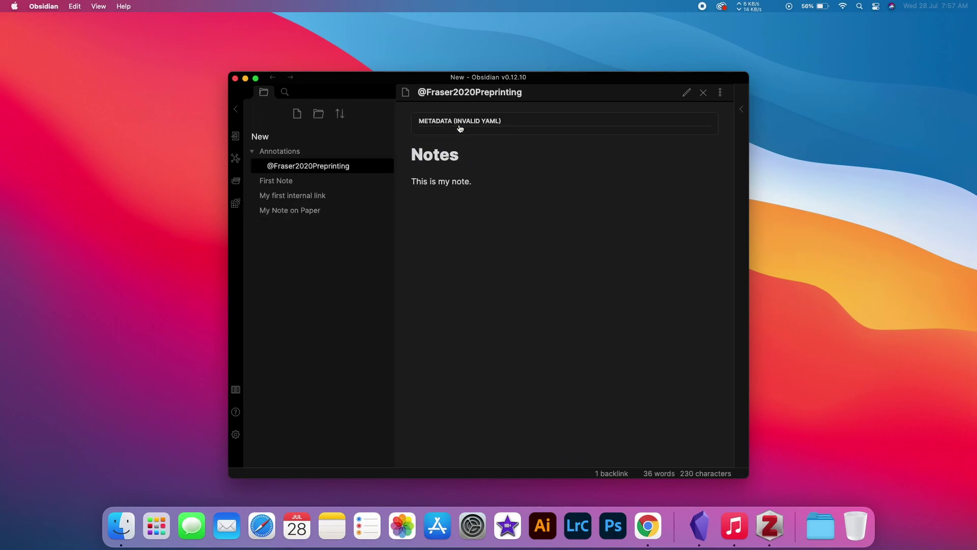